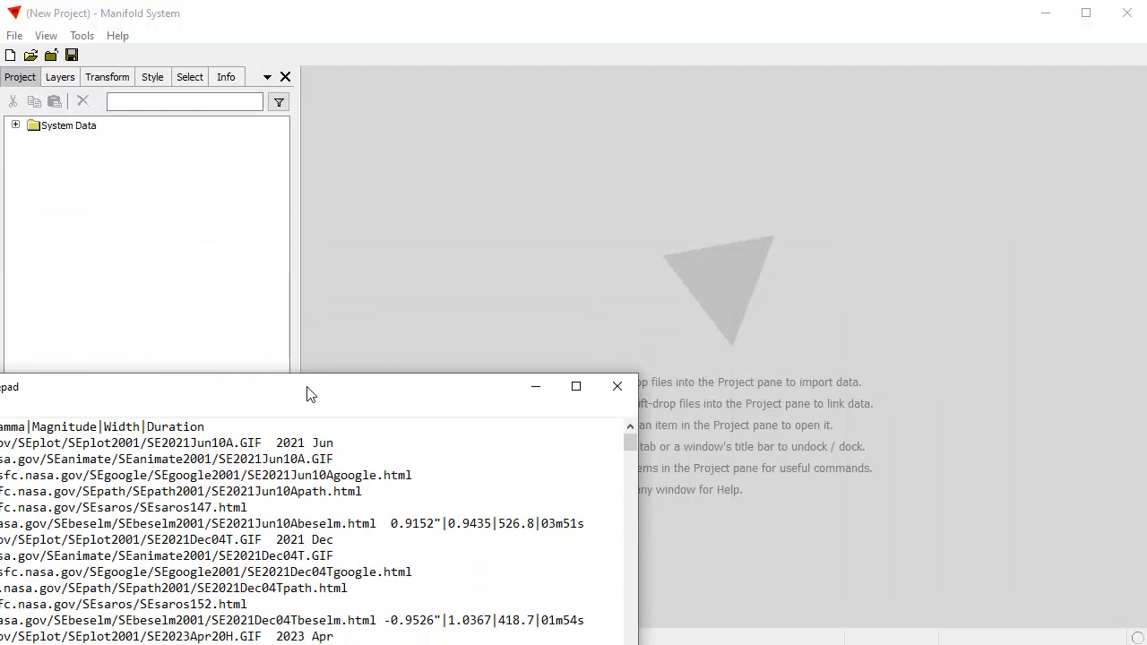
Step: Import the 2021_to_2100 NASA eclipses.csv file from the 2021 to 2100 eclipses folder into the project
{"action": "left_click", "coordinate": [625, 29]}
{"action": "left_click_drag", "start_coordinate": [1146, 161], "coordinate": [789, 132]}
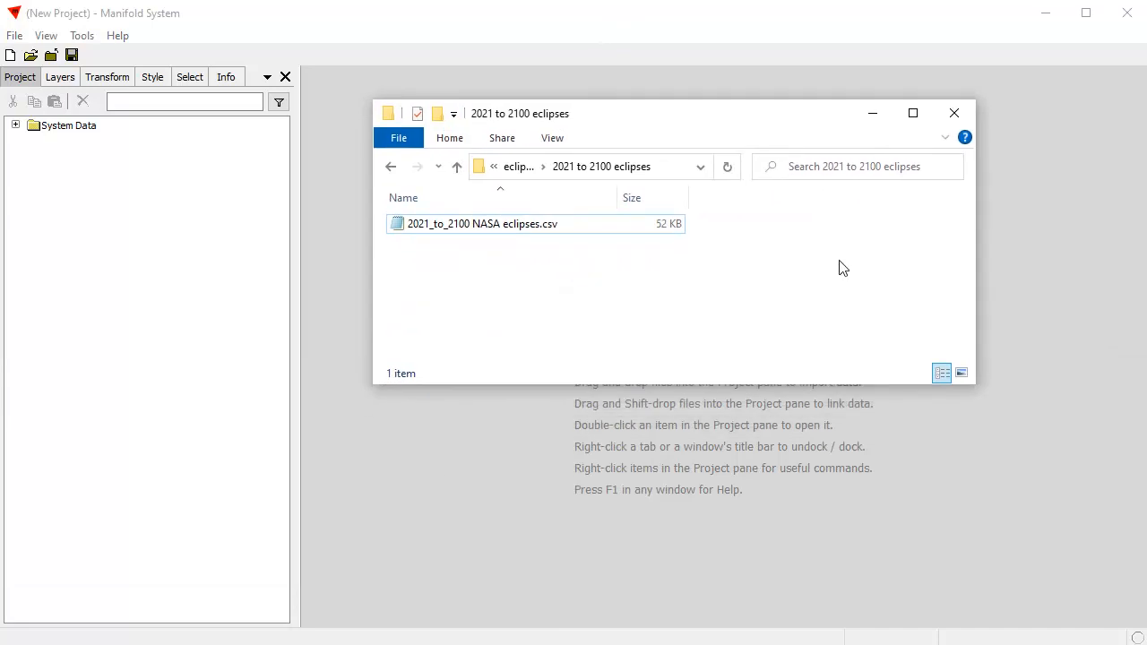
{"action": "left_click", "coordinate": [503, 235]}
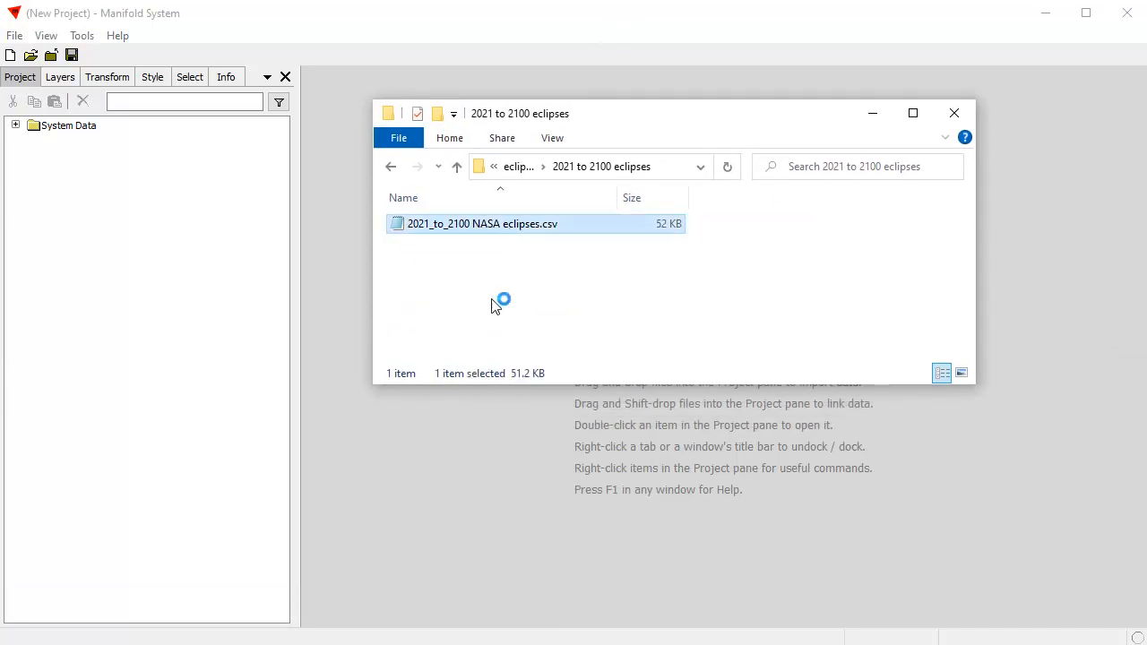
{"action": "left_click_drag", "start_coordinate": [514, 229], "coordinate": [131, 232]}
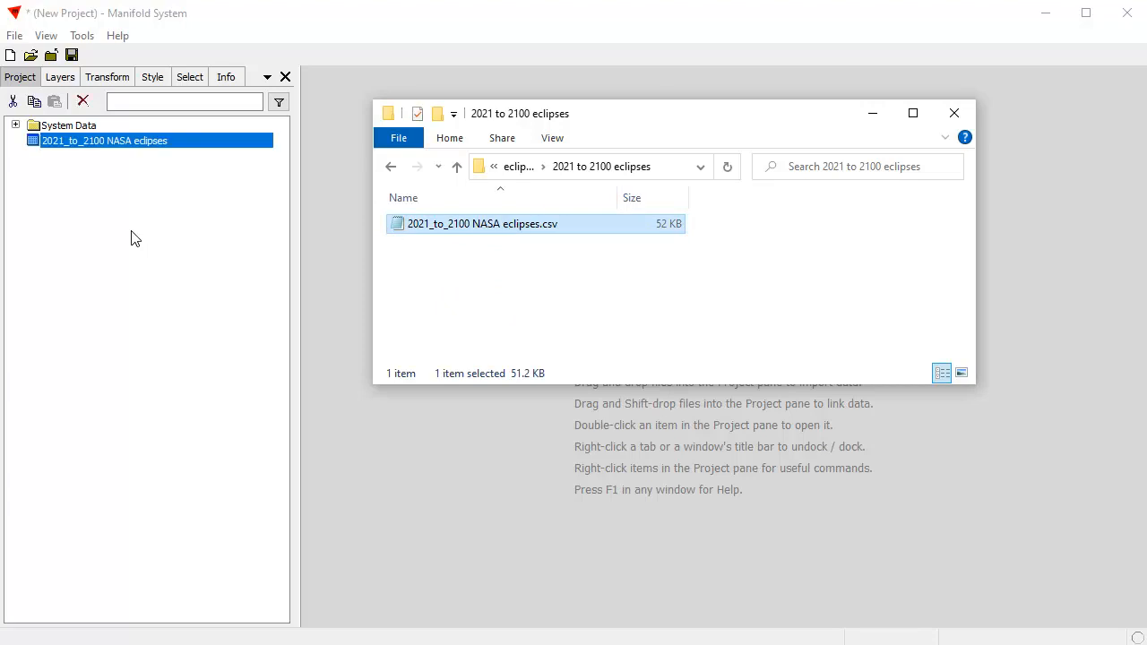
{"action": "left_click_drag", "start_coordinate": [691, 119], "coordinate": [1143, 150]}
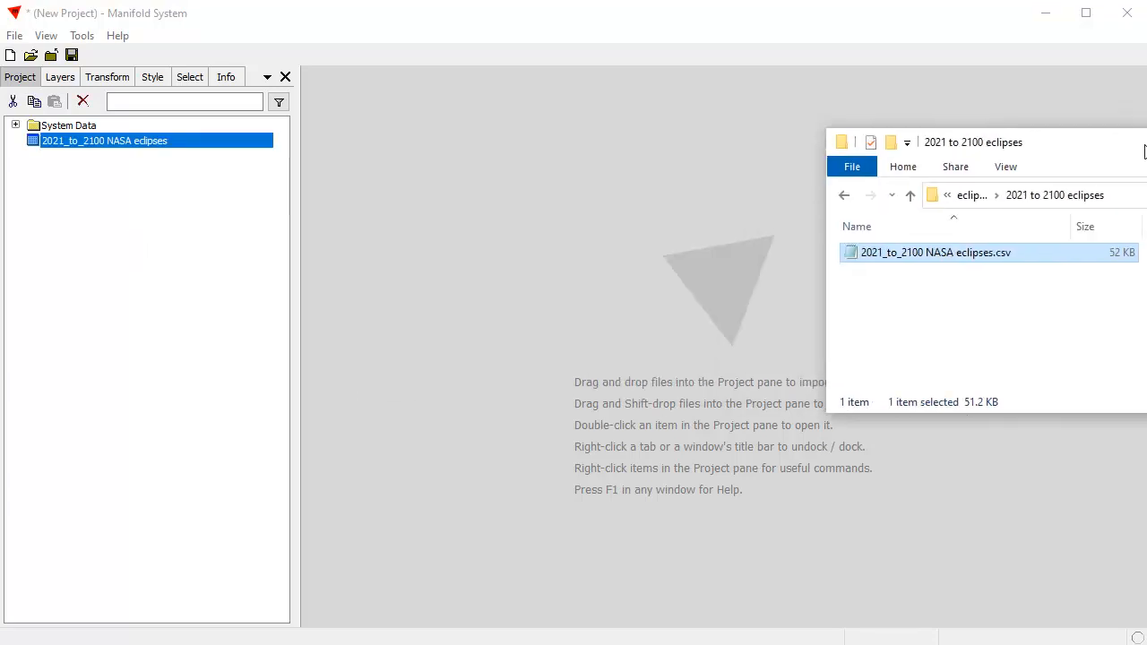
{"action": "left_click", "coordinate": [929, 29]}
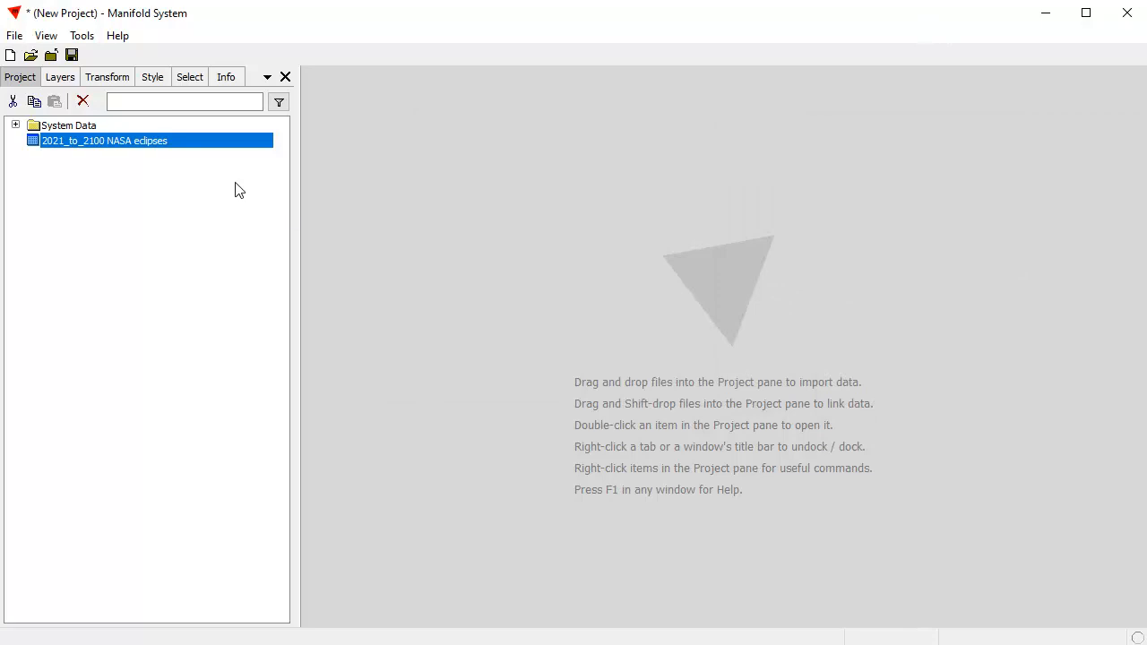
Step: Open the imported eclipses table with the Date column widened to show full values, and compare it with NASA's Solar Eclipse Paths web page
{"action": "double_click", "coordinate": [205, 146]}
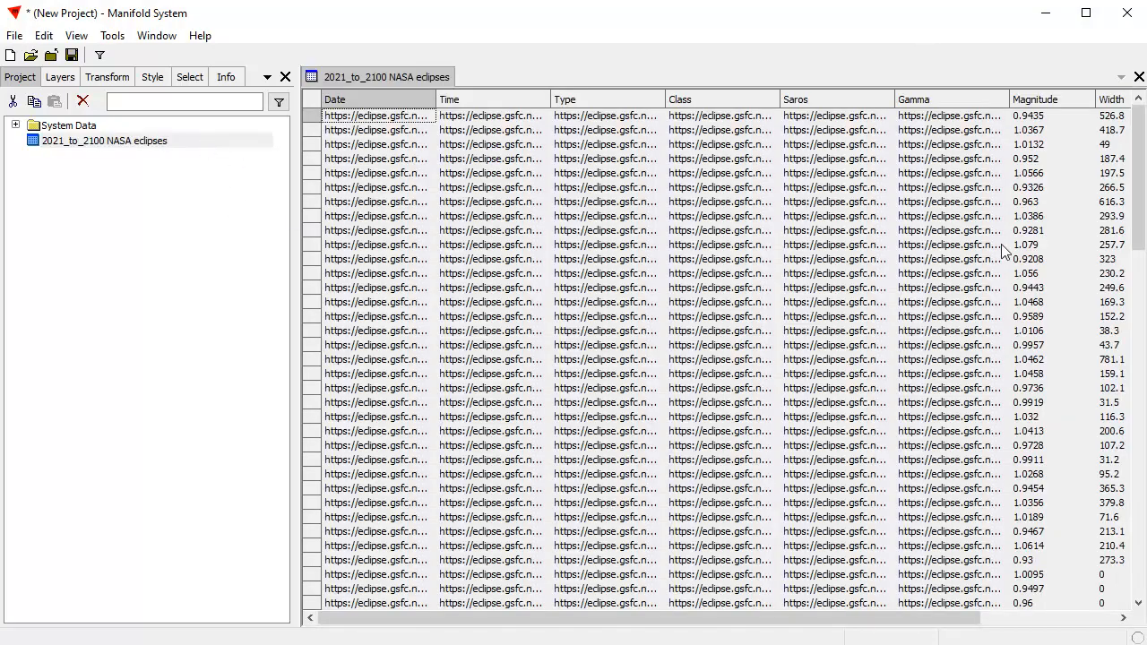
{"action": "left_click_drag", "start_coordinate": [550, 99], "coordinate": [731, 100]}
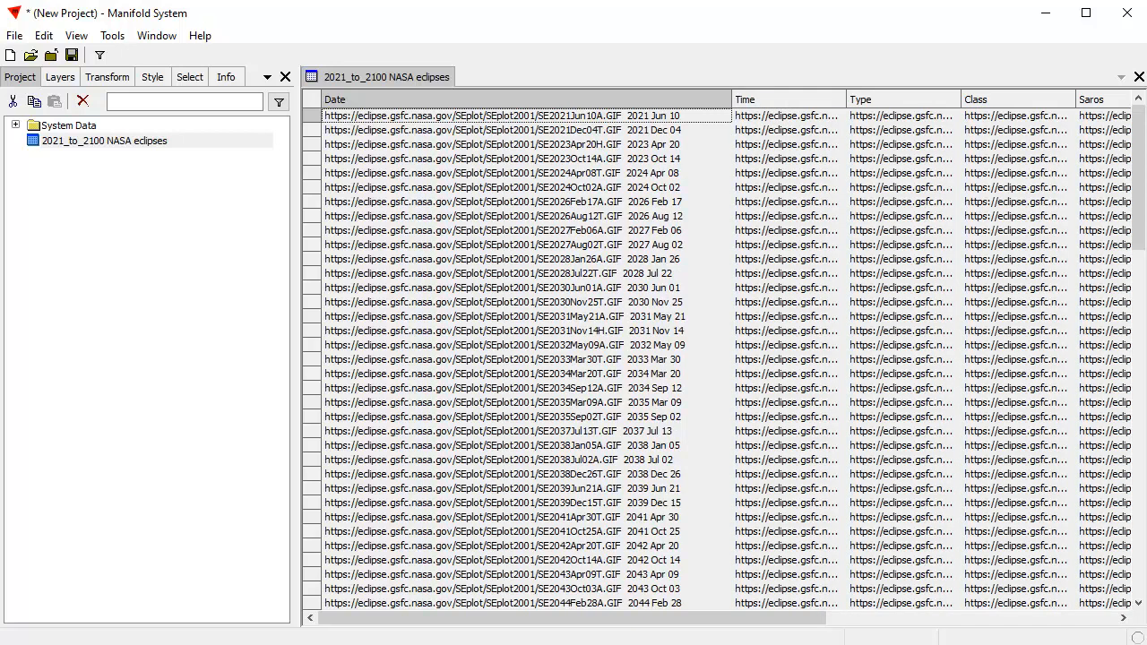
{"action": "left_click_drag", "start_coordinate": [1146, 644], "coordinate": [808, 51]}
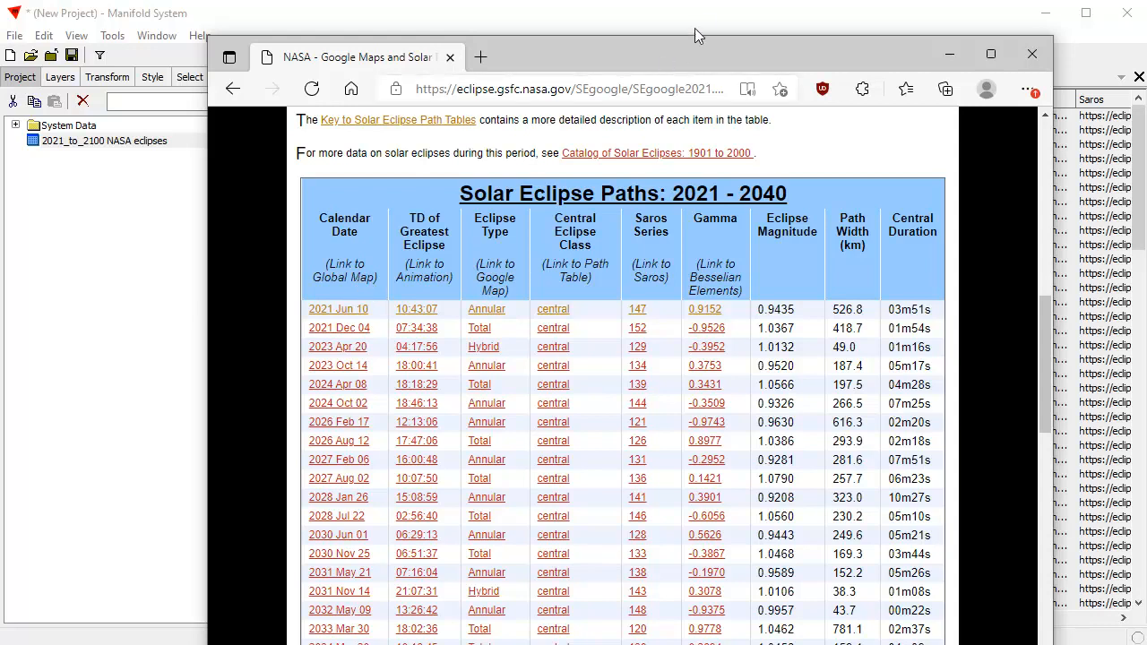
{"action": "left_click", "coordinate": [716, 19]}
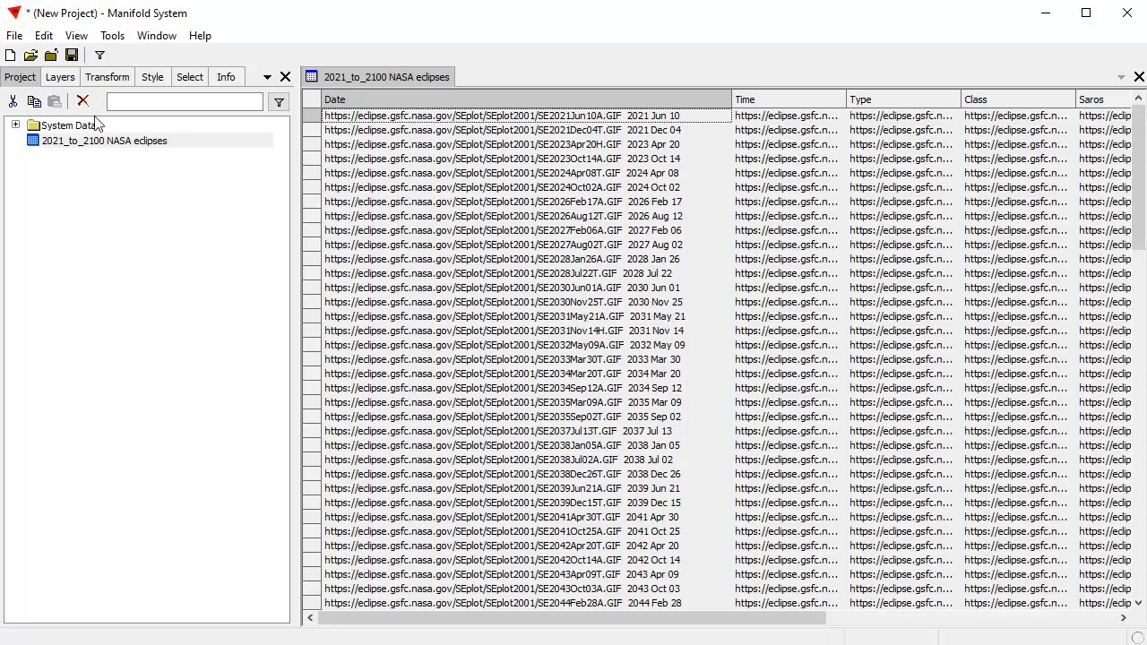
Step: Add an mfd_id identity field and its mfd_id_x btree index to the table's schema and save the changes
{"action": "left_click", "coordinate": [43, 36]}
{"action": "left_click", "coordinate": [110, 300]}
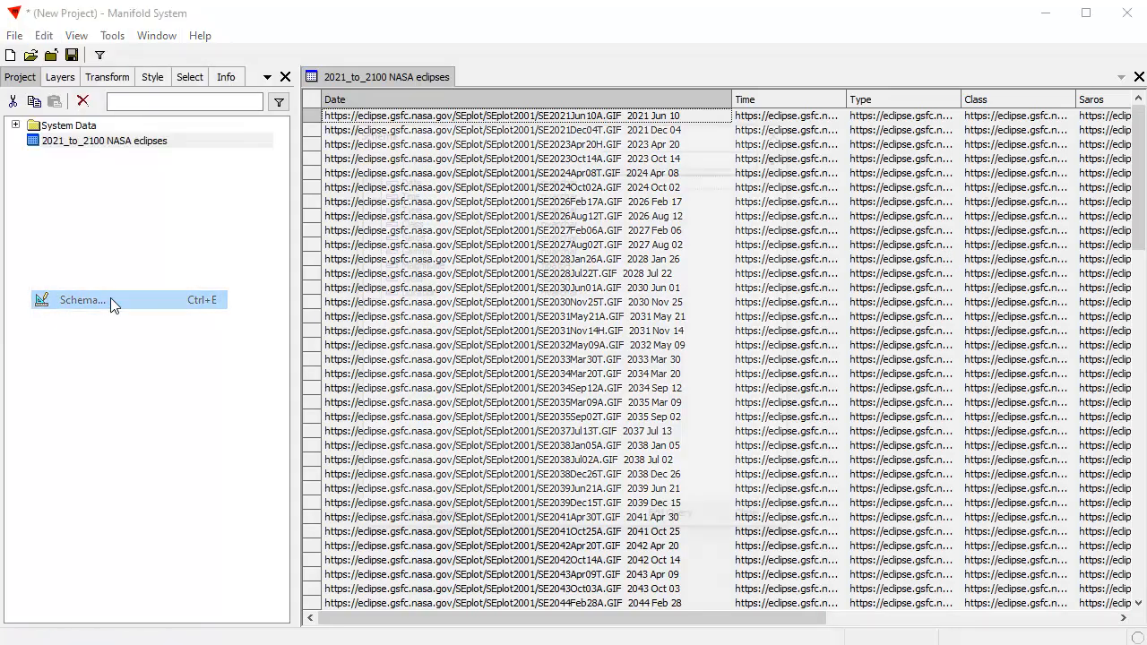
{"action": "left_click", "coordinate": [387, 155]}
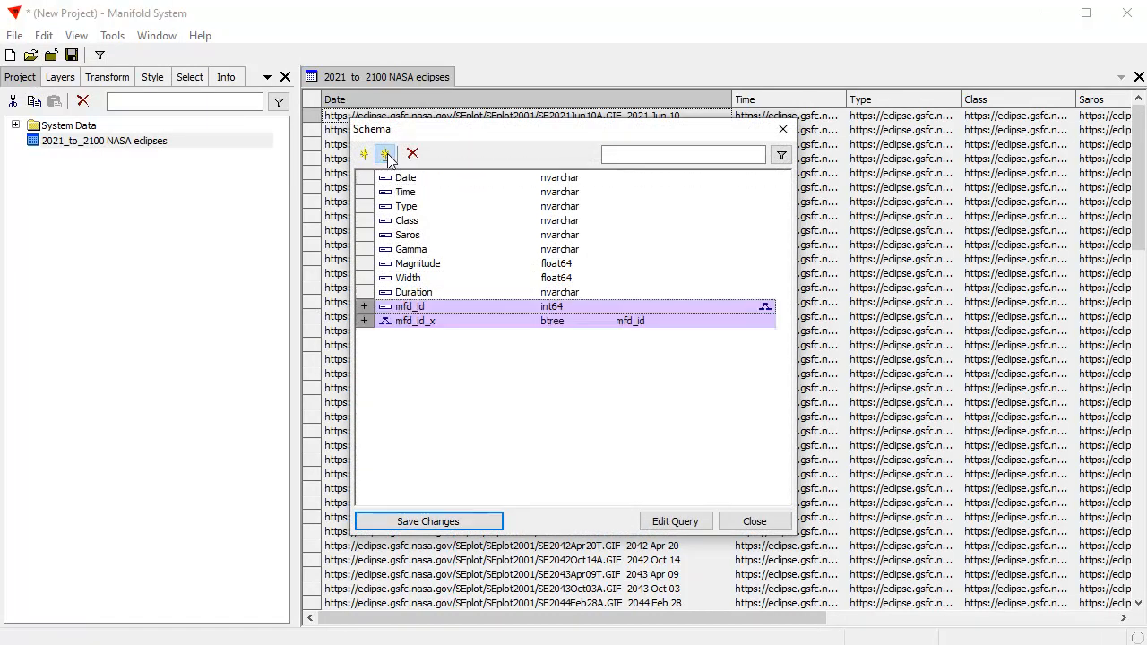
{"action": "left_click", "coordinate": [477, 523]}
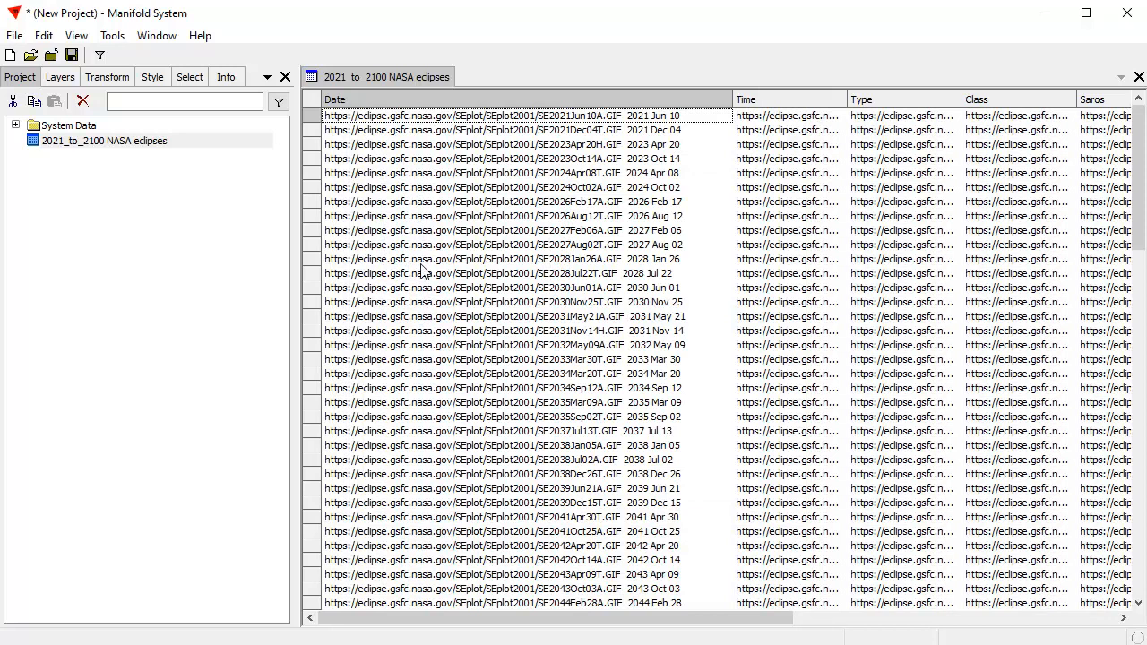
Step: Preview and run a Copy transform that puts the Date field's text into a new nvarchar field named URL_Overview, and check the field list
{"action": "left_click", "coordinate": [60, 79]}
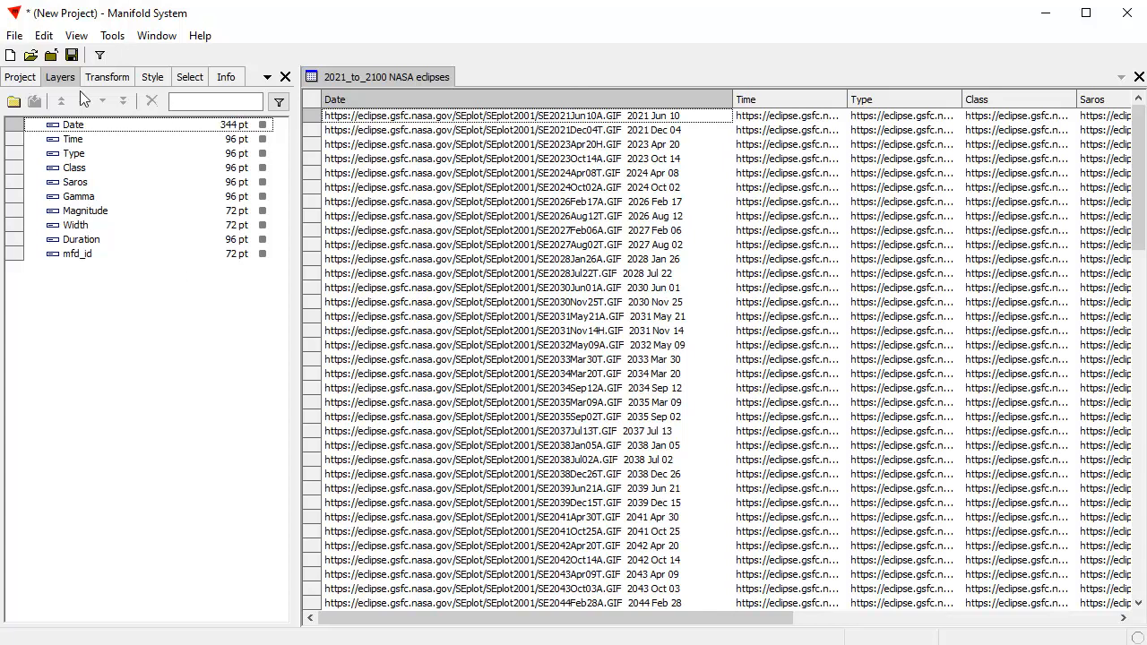
{"action": "left_click", "coordinate": [113, 80]}
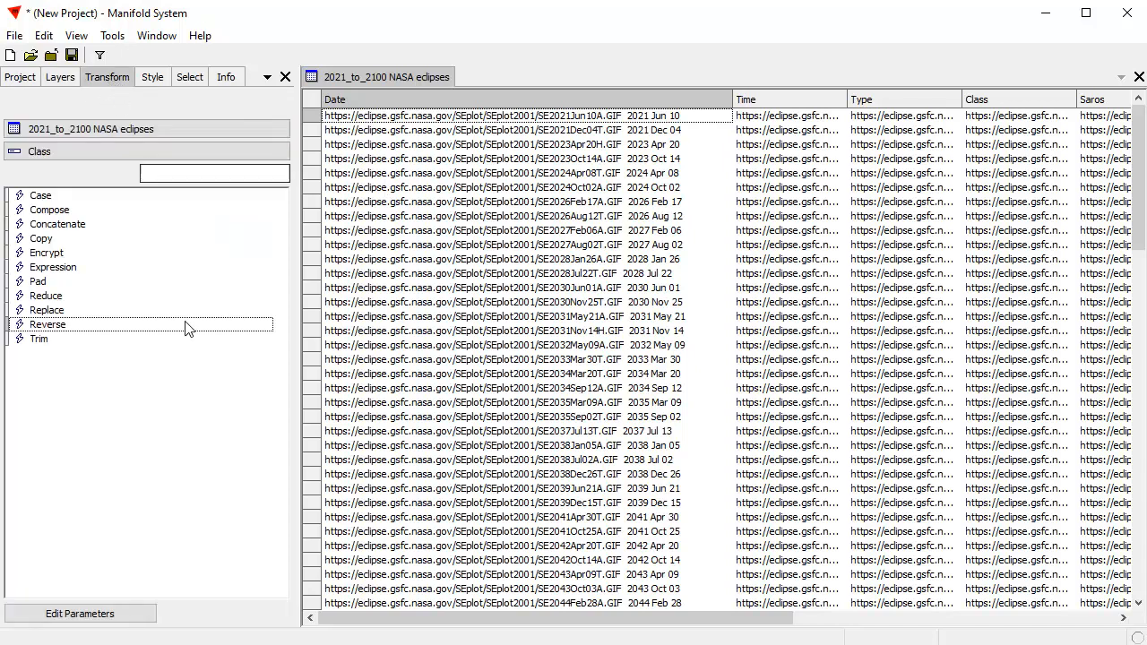
{"action": "left_click", "coordinate": [139, 149]}
{"action": "left_click", "coordinate": [84, 193]}
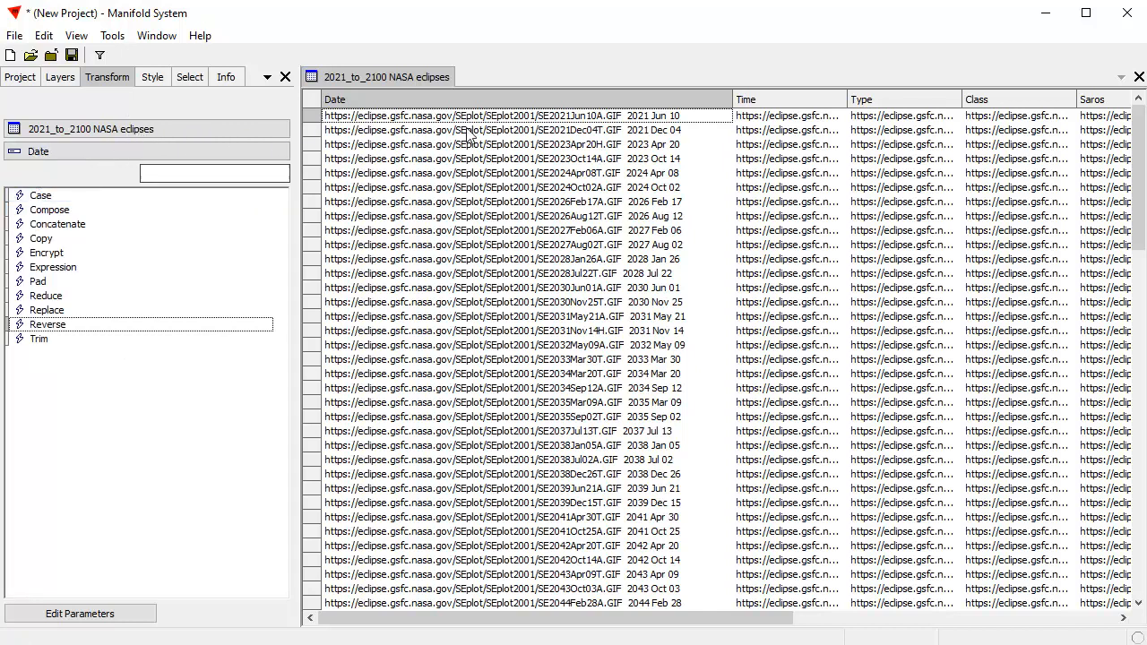
{"action": "left_click", "coordinate": [74, 243]}
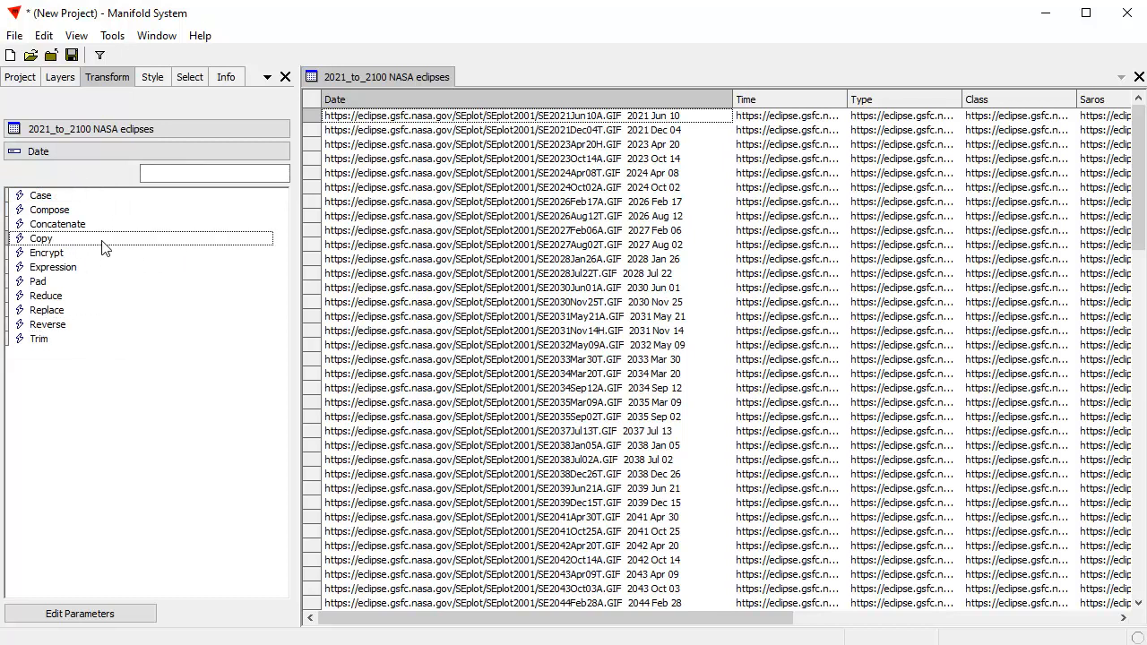
{"action": "double_click", "coordinate": [103, 248]}
{"action": "left_click", "coordinate": [107, 231]}
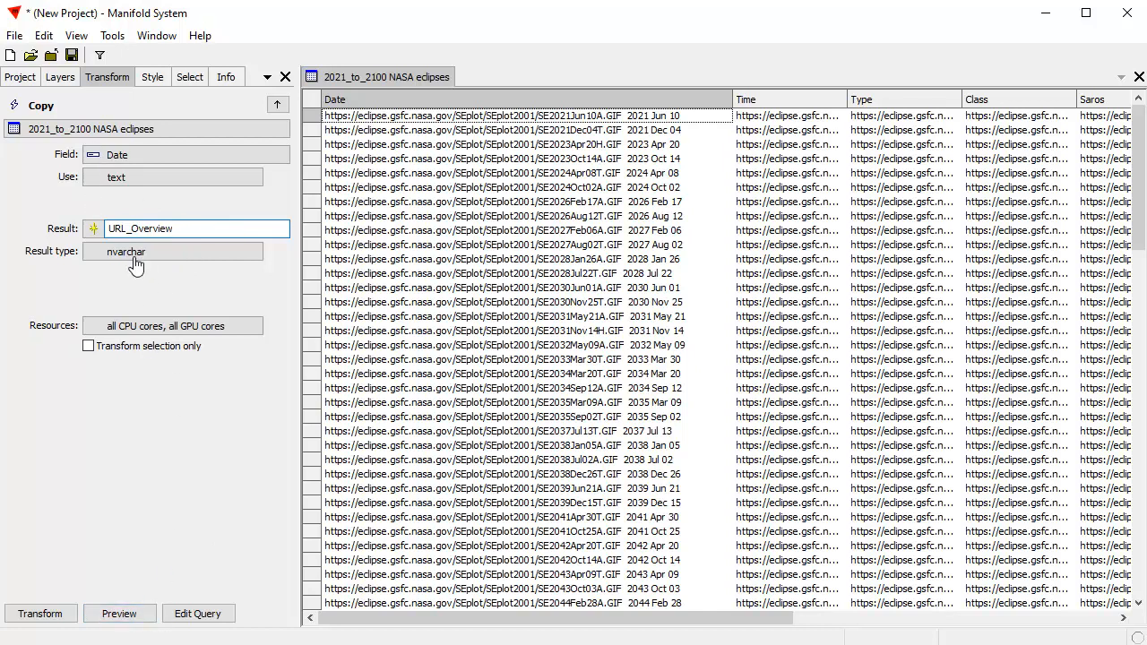
{"action": "left_click", "coordinate": [131, 614]}
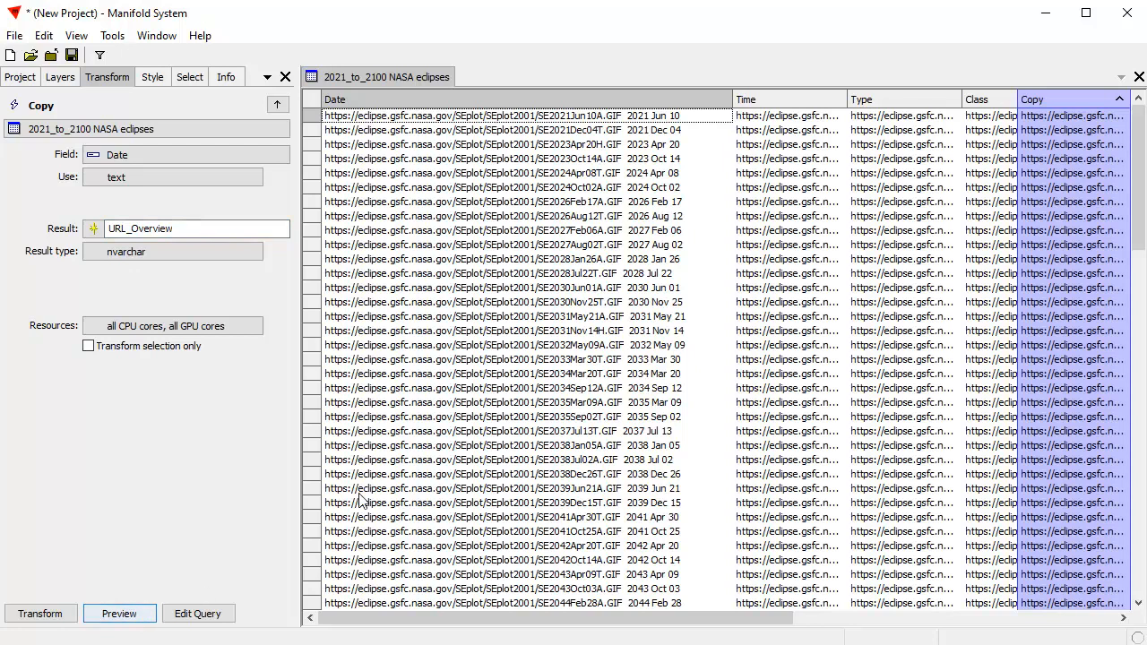
{"action": "left_click_drag", "start_coordinate": [1018, 99], "coordinate": [681, 85]}
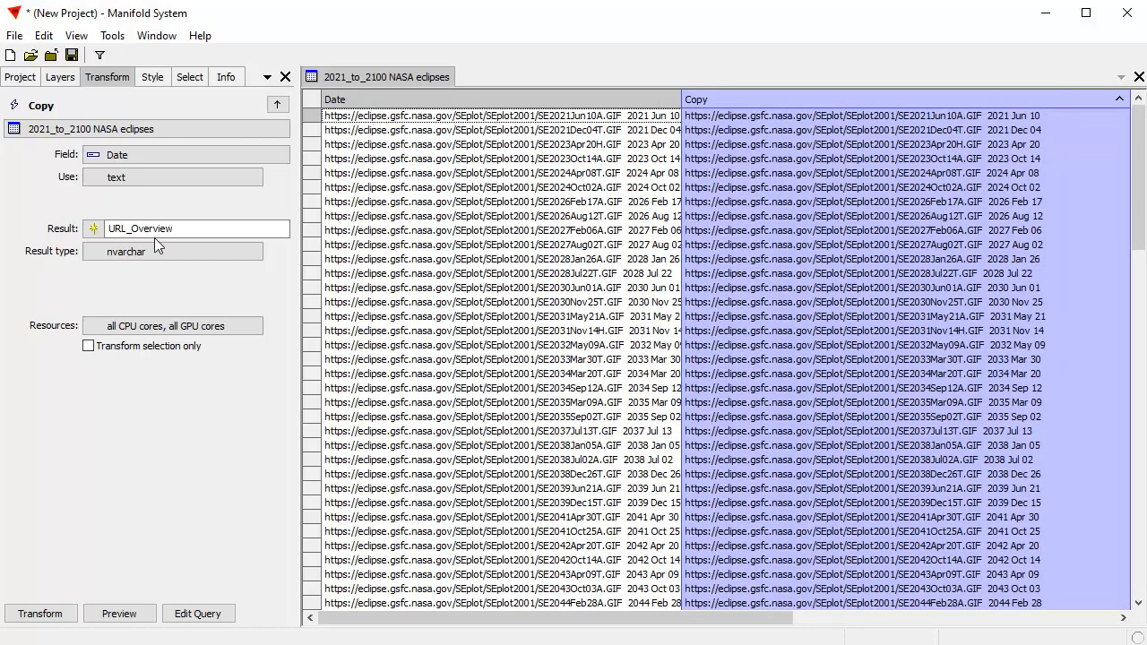
{"action": "left_click", "coordinate": [41, 614]}
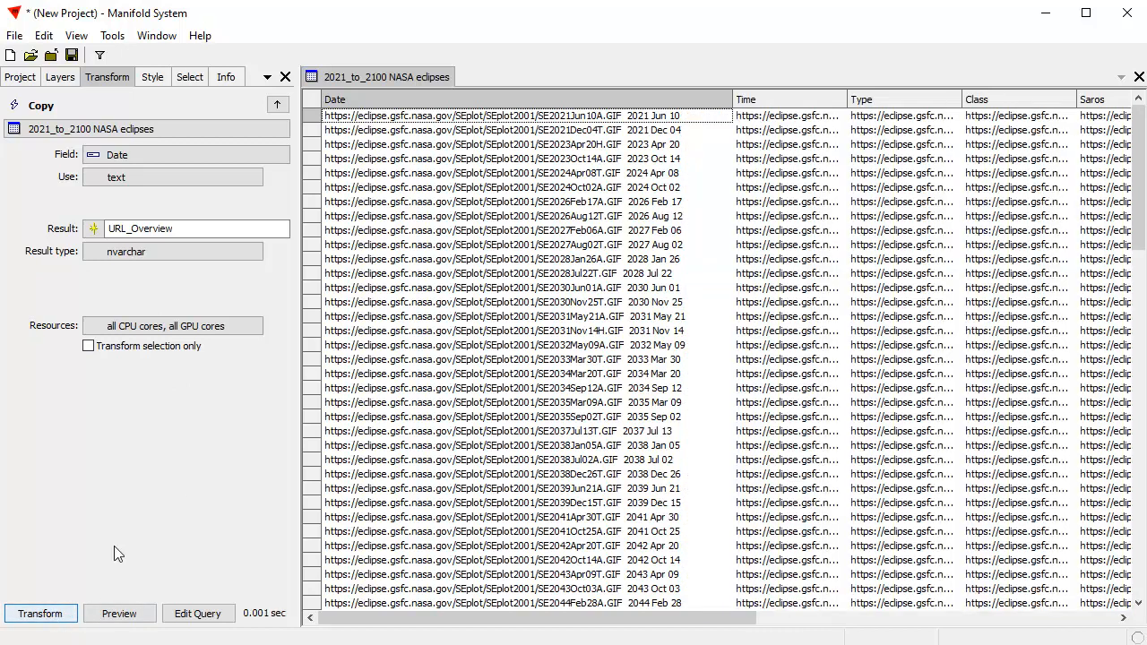
{"action": "left_click", "coordinate": [60, 78]}
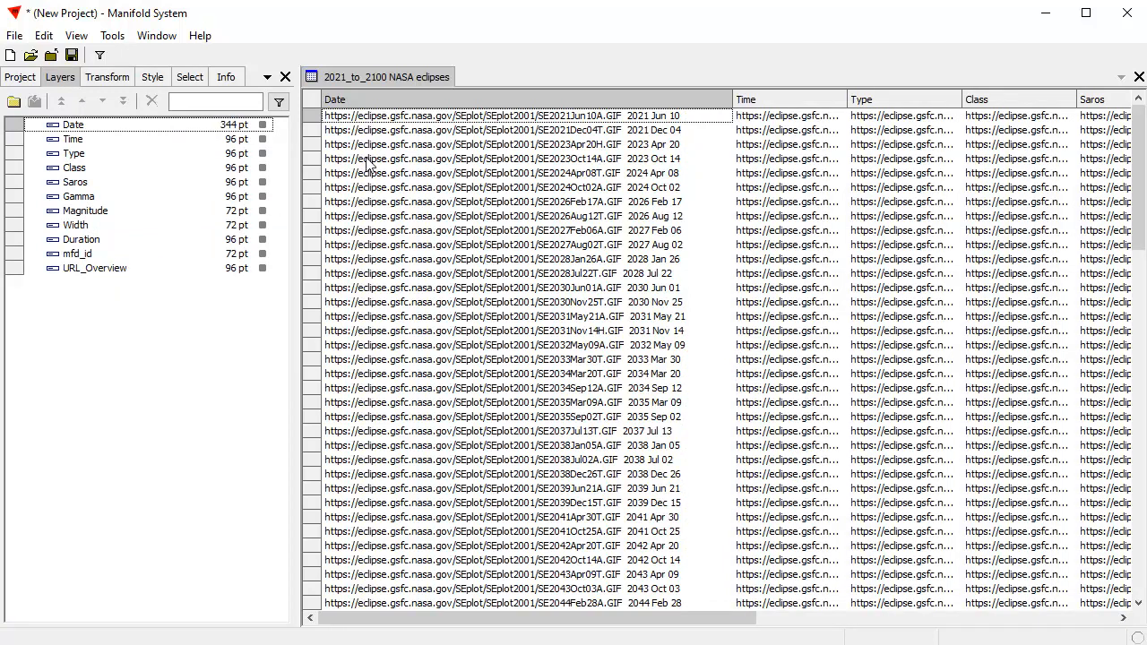
Step: Preview and run a Copy transform of the Time field into a new field named URL_Animation, and check the added columns
{"action": "left_click", "coordinate": [108, 78]}
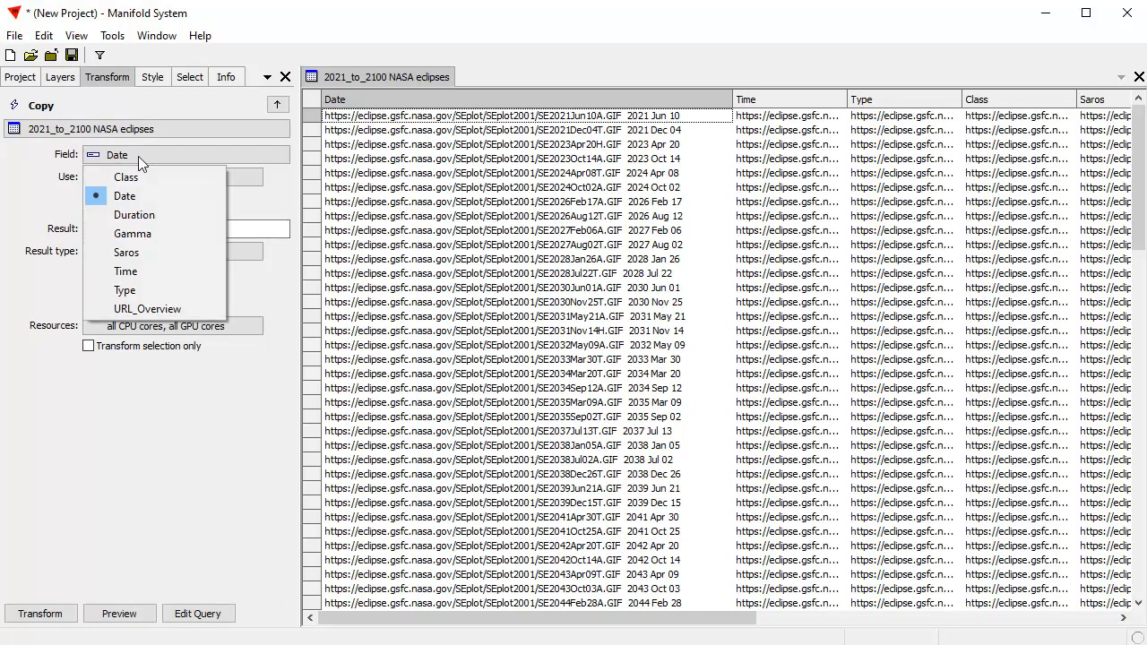
{"action": "left_click", "coordinate": [126, 270]}
{"action": "left_click_drag", "start_coordinate": [171, 232], "coordinate": [132, 231]}
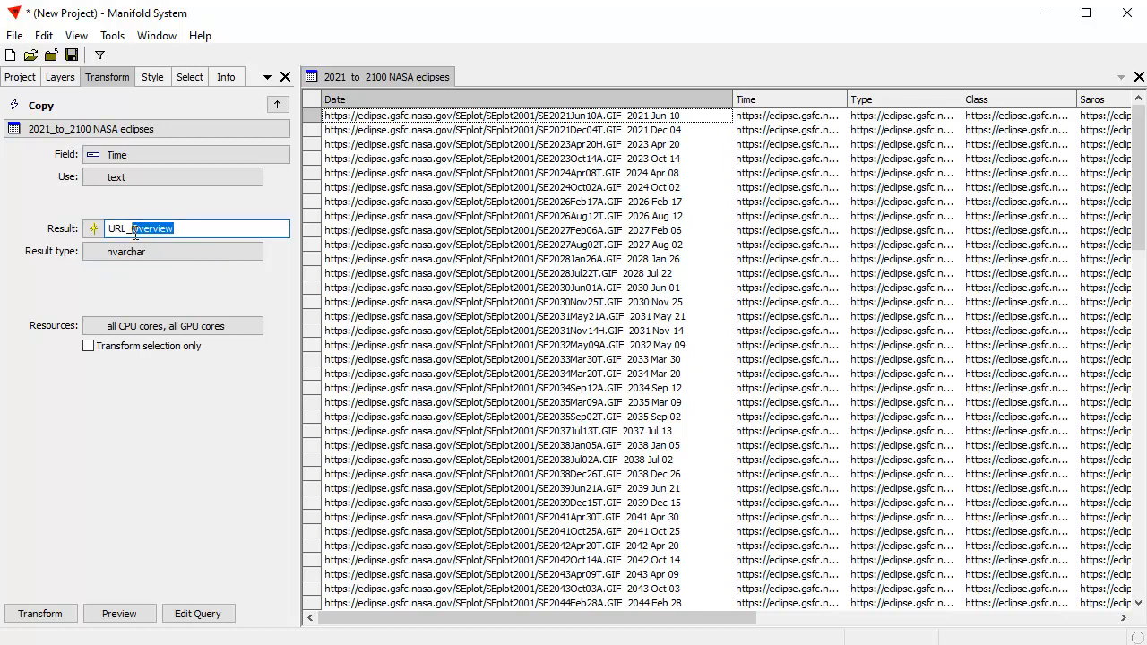
{"action": "type", "text": "Animation"}
{"action": "left_click", "coordinate": [119, 613]}
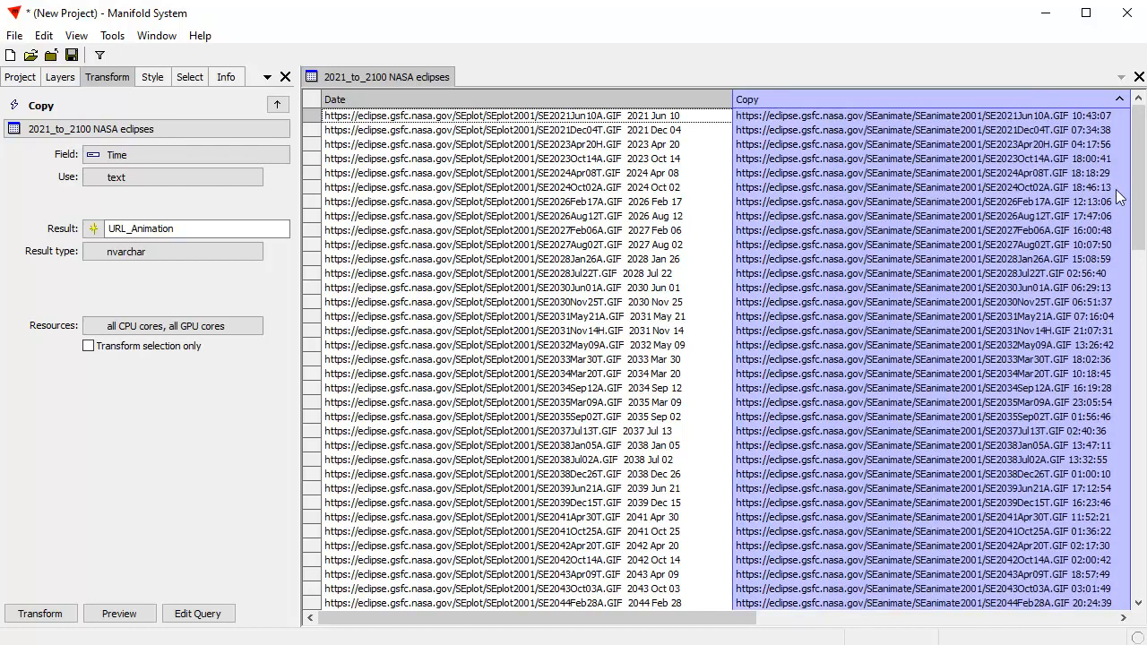
{"action": "left_click", "coordinate": [41, 613]}
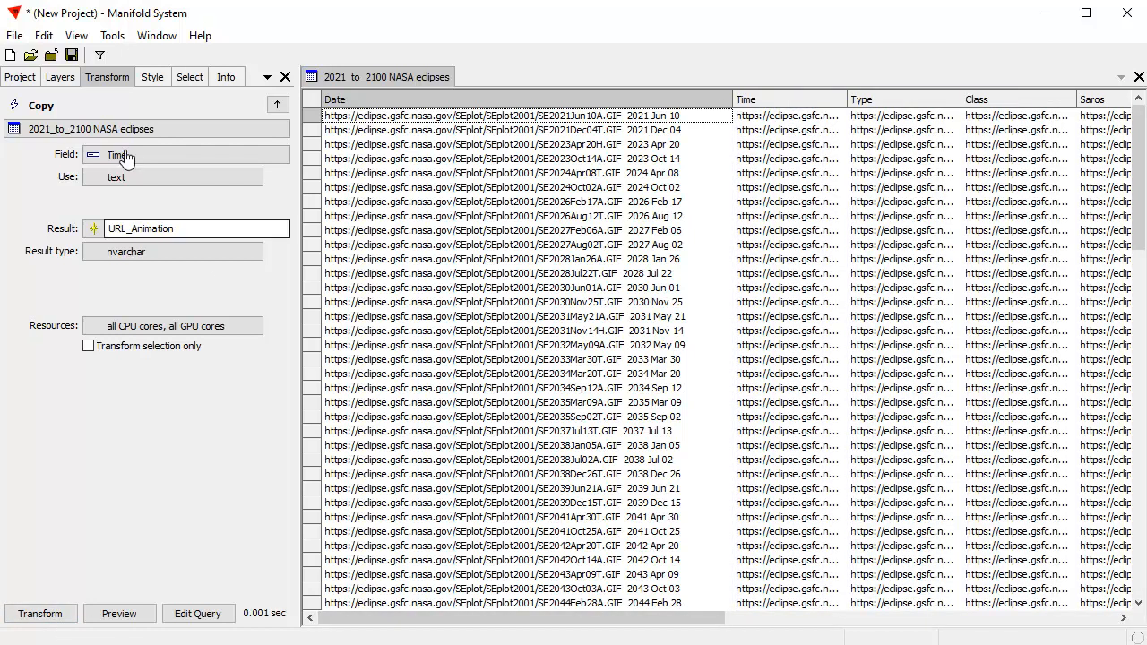
{"action": "left_click", "coordinate": [60, 78]}
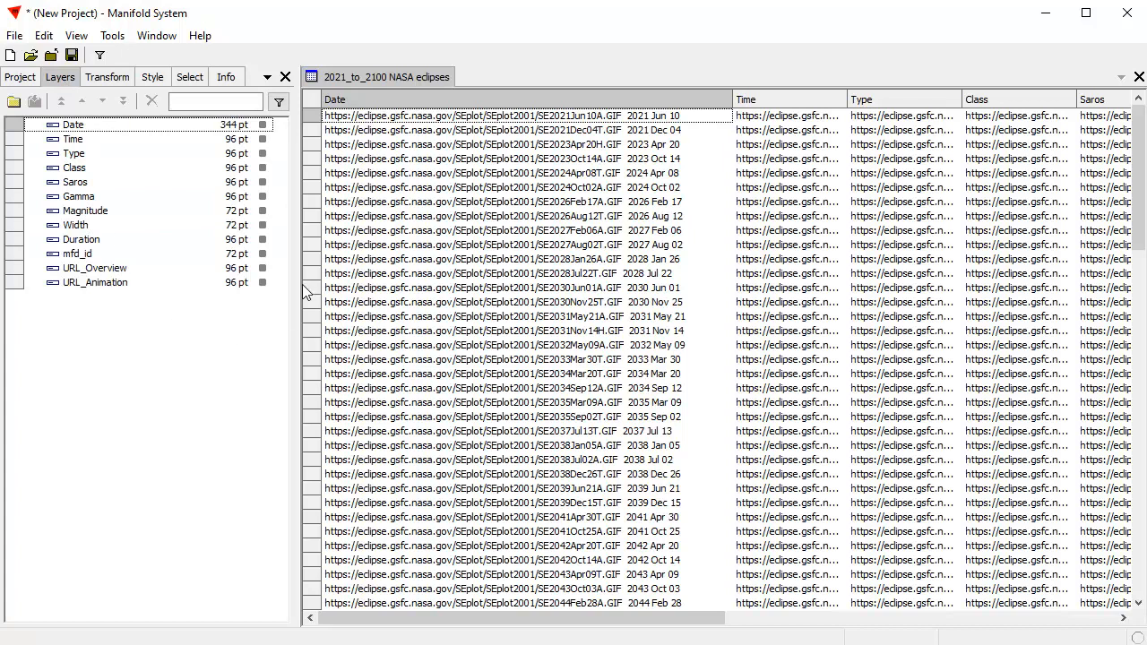
{"action": "left_click_drag", "start_coordinate": [632, 617], "coordinate": [1082, 641]}
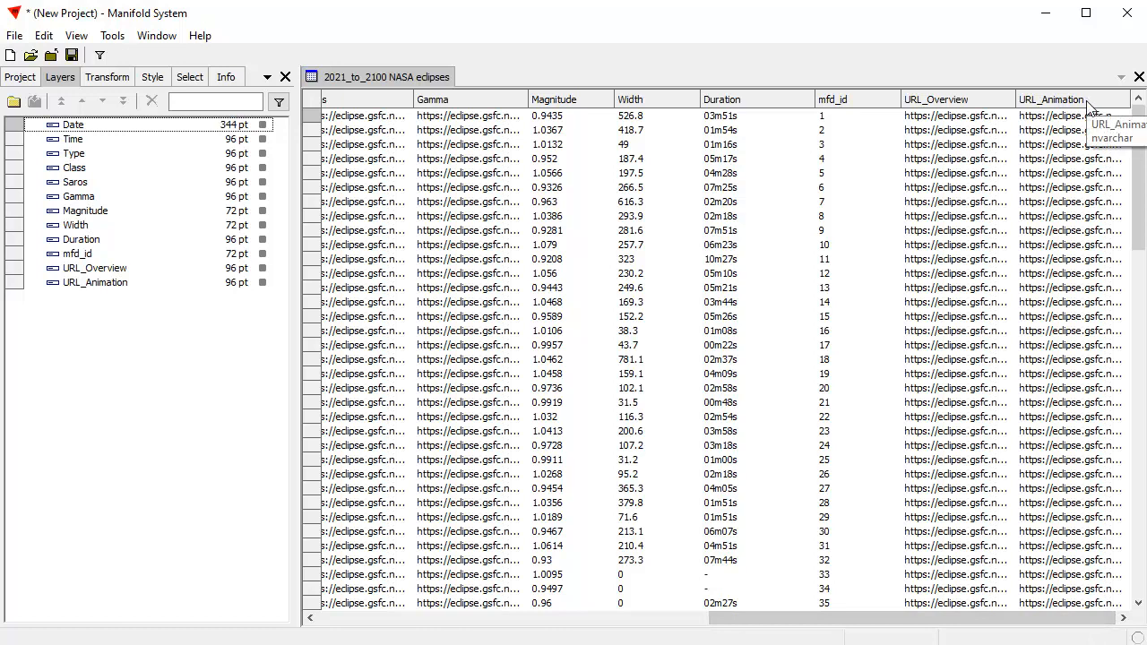
{"action": "left_click_drag", "start_coordinate": [1066, 618], "coordinate": [627, 629]}
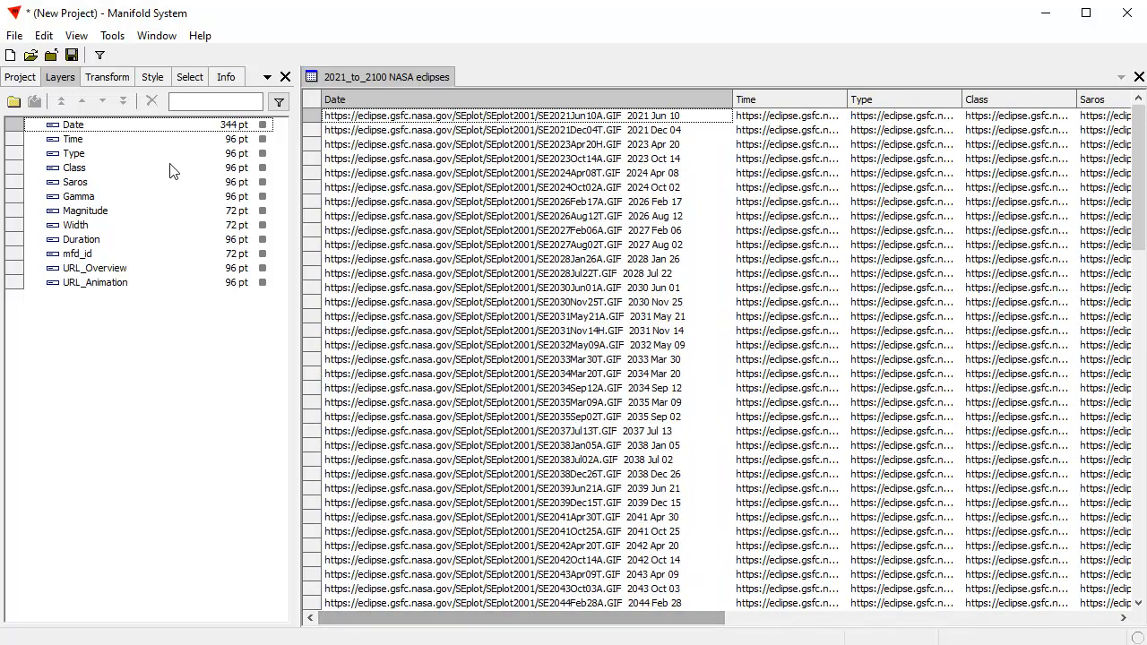
Step: Copy the Type field's text into a new field named URL_Google using the Copy transform
{"action": "left_click", "coordinate": [107, 77]}
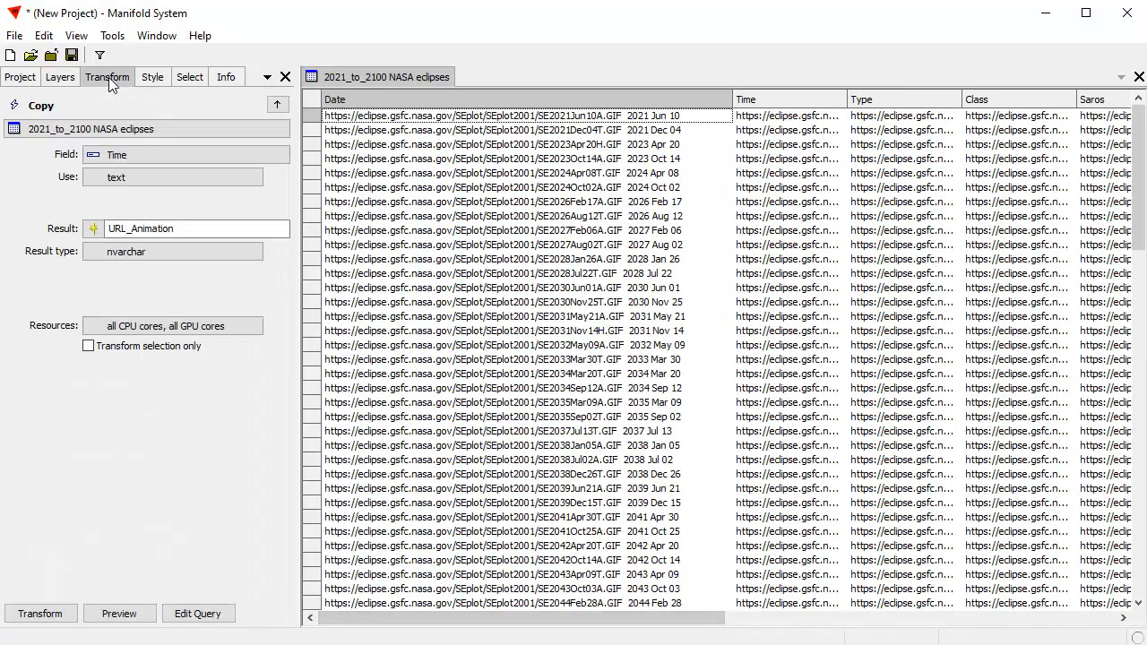
{"action": "left_click", "coordinate": [127, 157]}
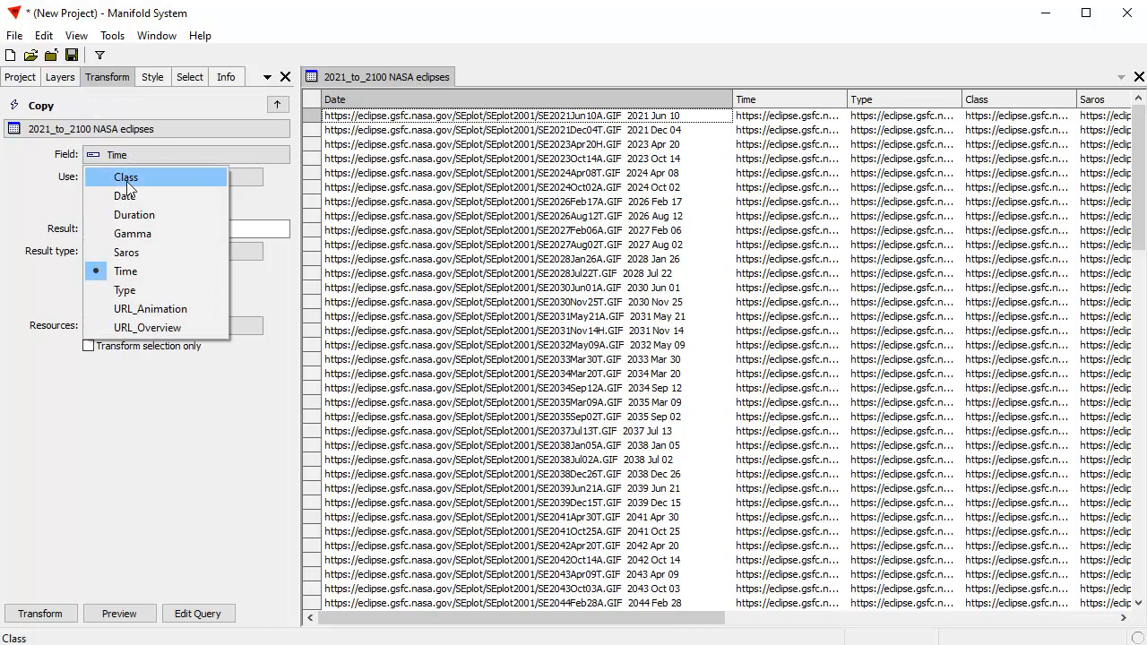
{"action": "left_click", "coordinate": [130, 289]}
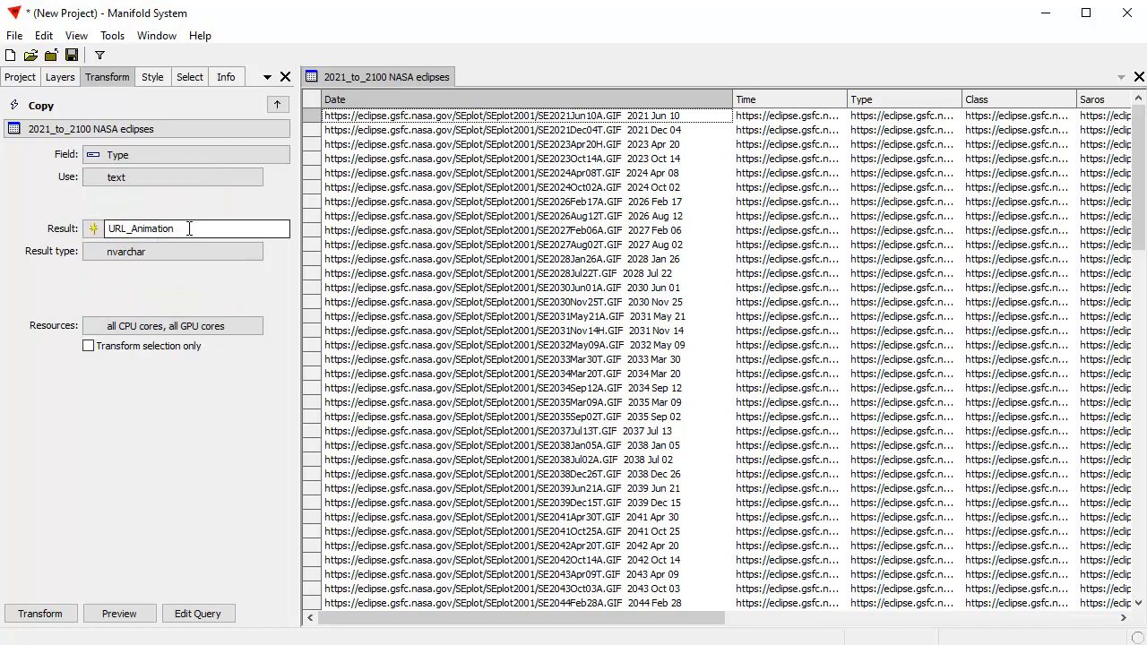
{"action": "left_click_drag", "start_coordinate": [177, 229], "coordinate": [134, 228]}
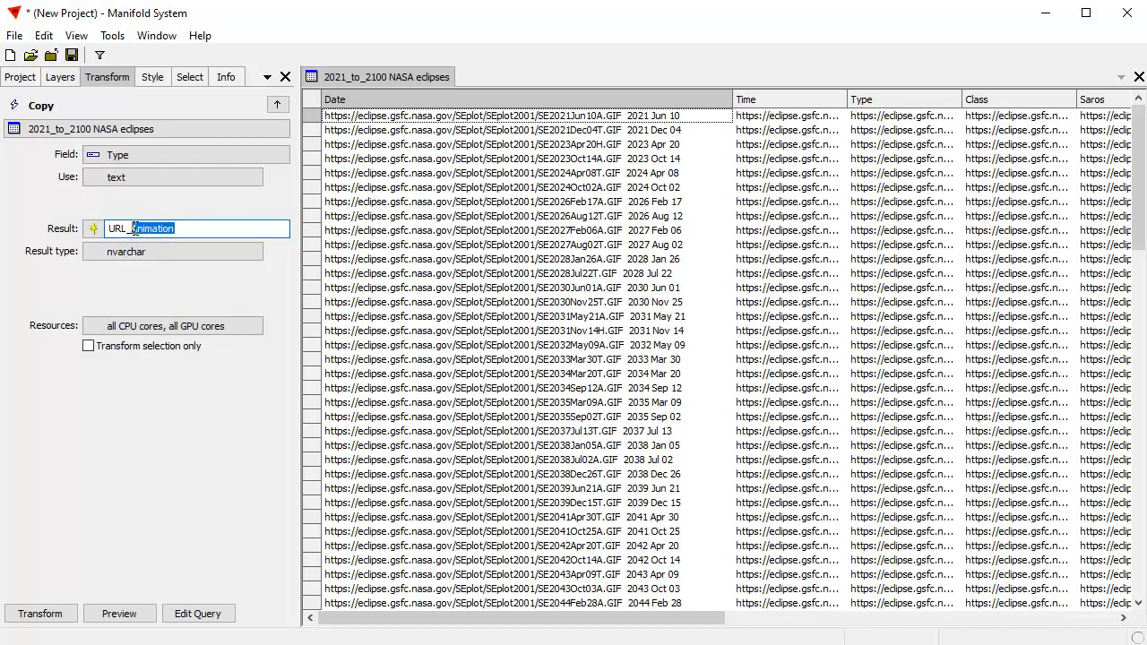
{"action": "type", "text": "G"}
{"action": "left_click", "coordinate": [41, 615]}
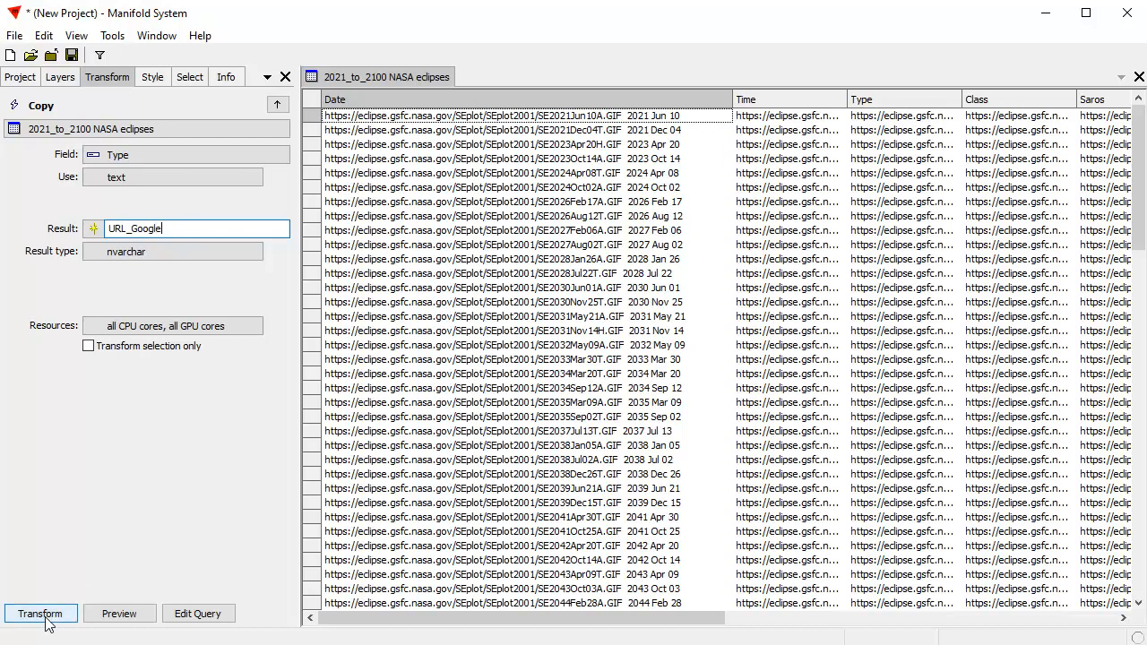
Step: Run the Copy transform on the Class field's text with a new nvarchar field named URL_Path as the result
{"action": "left_click", "coordinate": [124, 155]}
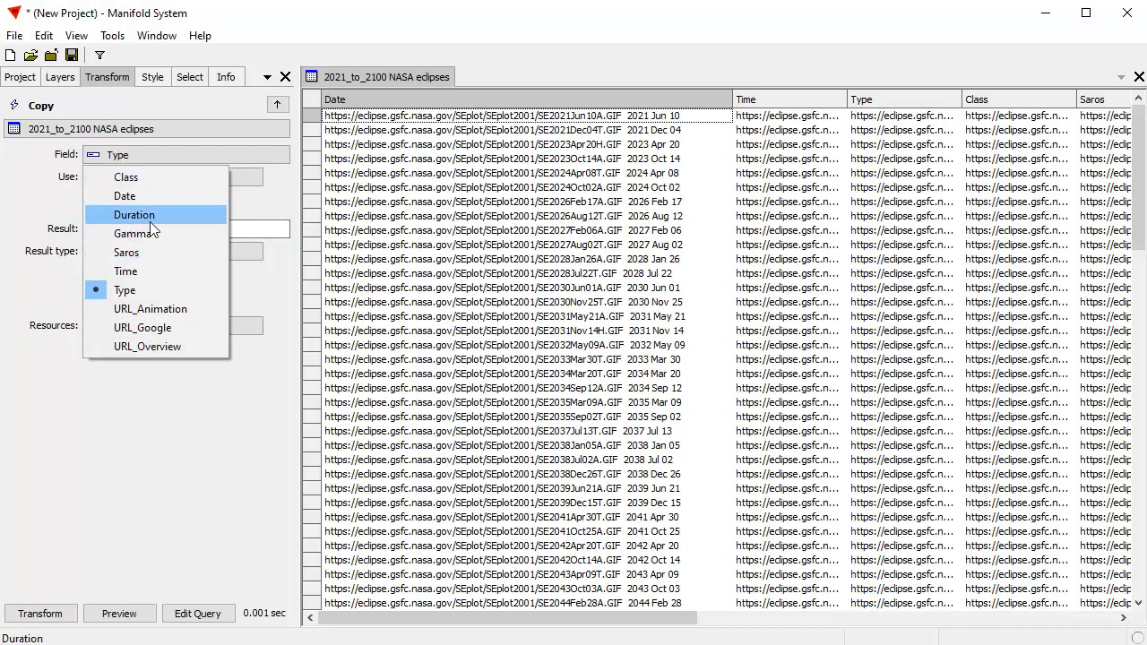
{"action": "left_click", "coordinate": [144, 178]}
{"action": "left_click_drag", "start_coordinate": [183, 230], "coordinate": [133, 231]}
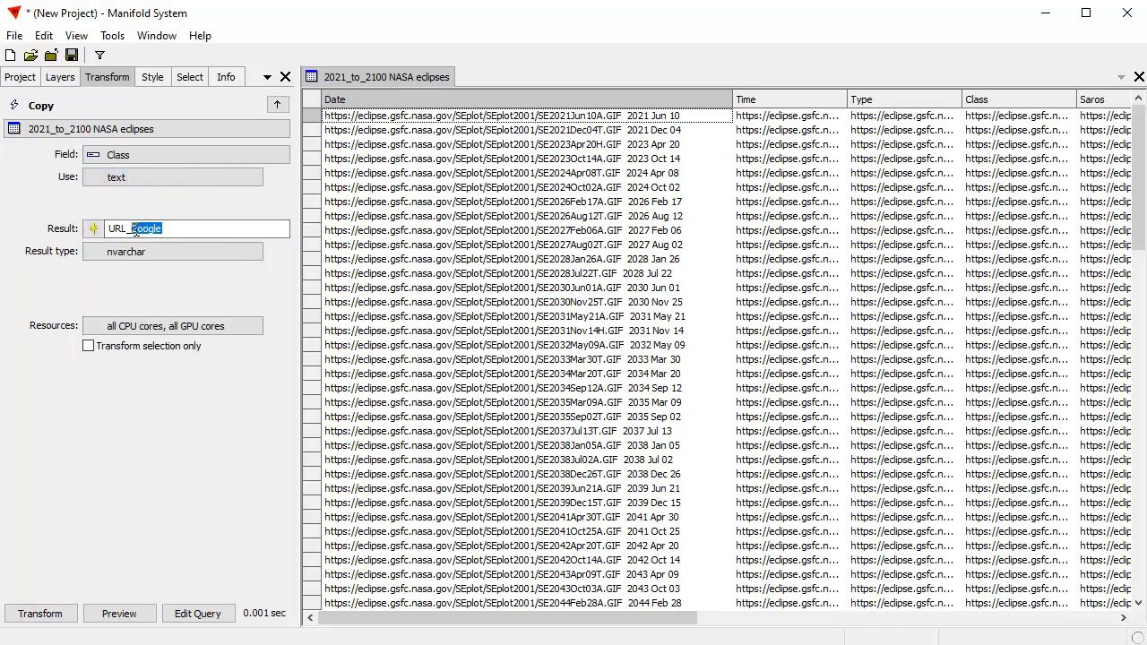
{"action": "type", "text": "Path"}
{"action": "left_click", "coordinate": [40, 614]}
Step: Copy the Saros field's text into a new field named URL_Saros using the Copy transform
{"action": "left_click", "coordinate": [136, 154]}
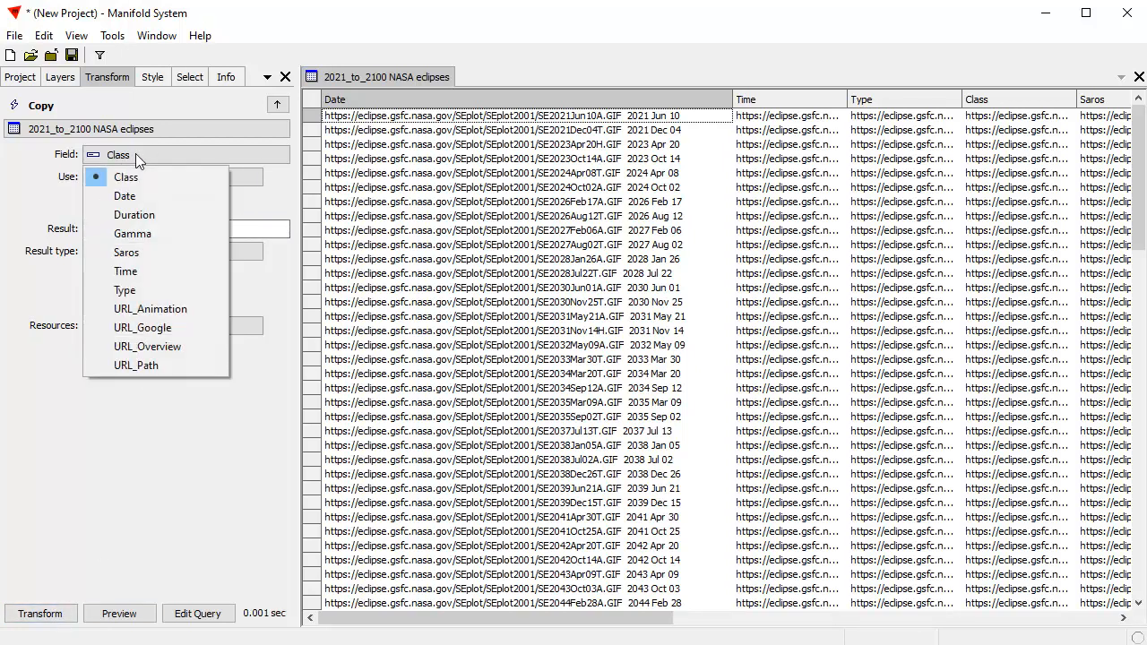
{"action": "left_click", "coordinate": [127, 254]}
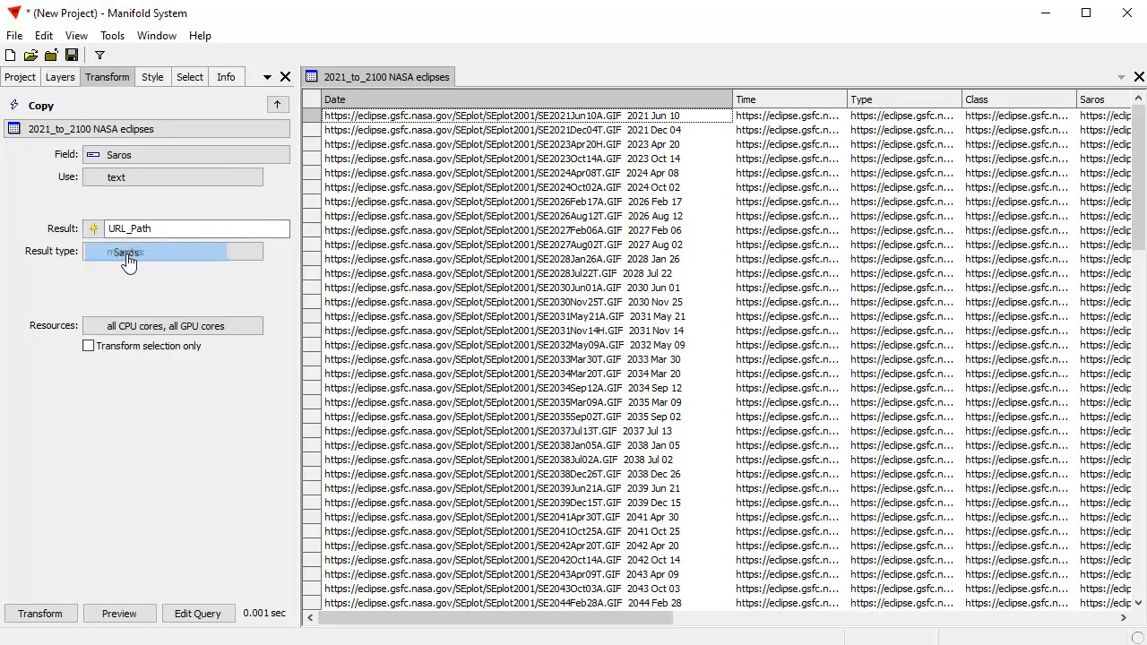
{"action": "double_click", "coordinate": [134, 230]}
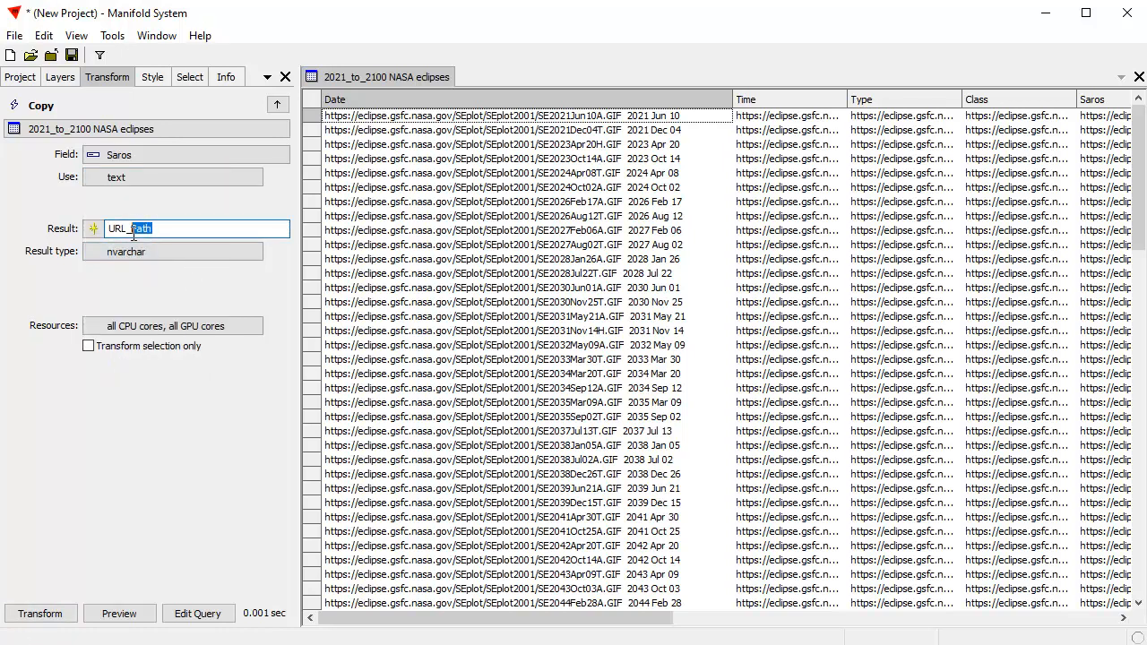
{"action": "type", "text": "Saros"}
{"action": "left_click", "coordinate": [53, 615]}
Step: Copy the Gamma field's text into a new field named URL_Besselian using the Copy transform
{"action": "left_click", "coordinate": [130, 156]}
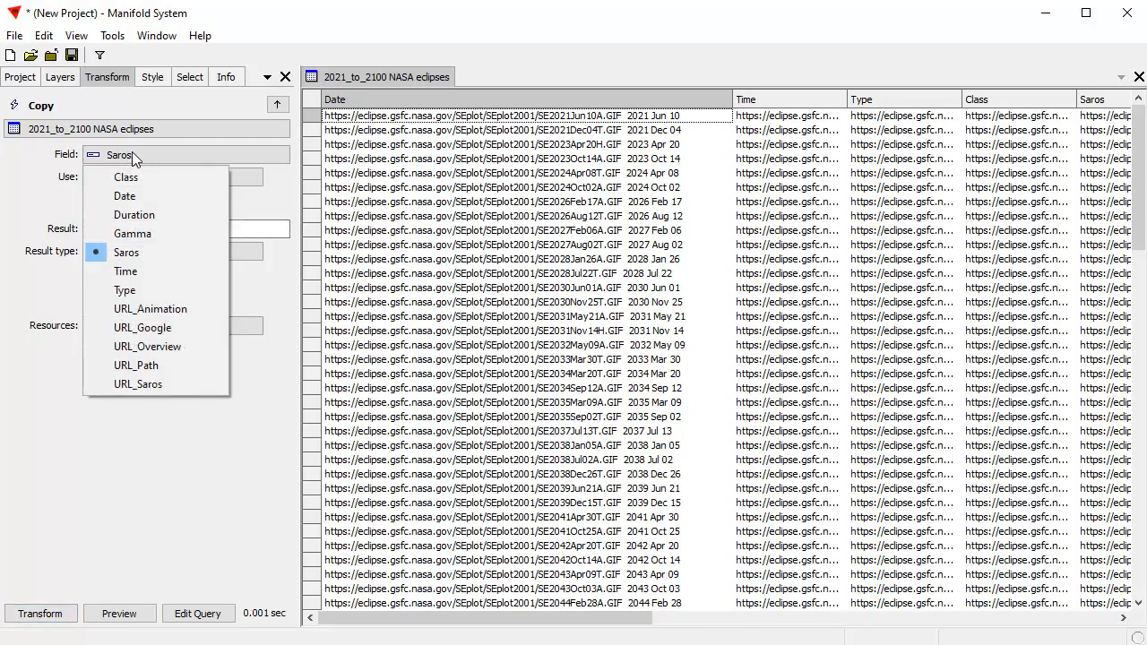
{"action": "left_click", "coordinate": [132, 235]}
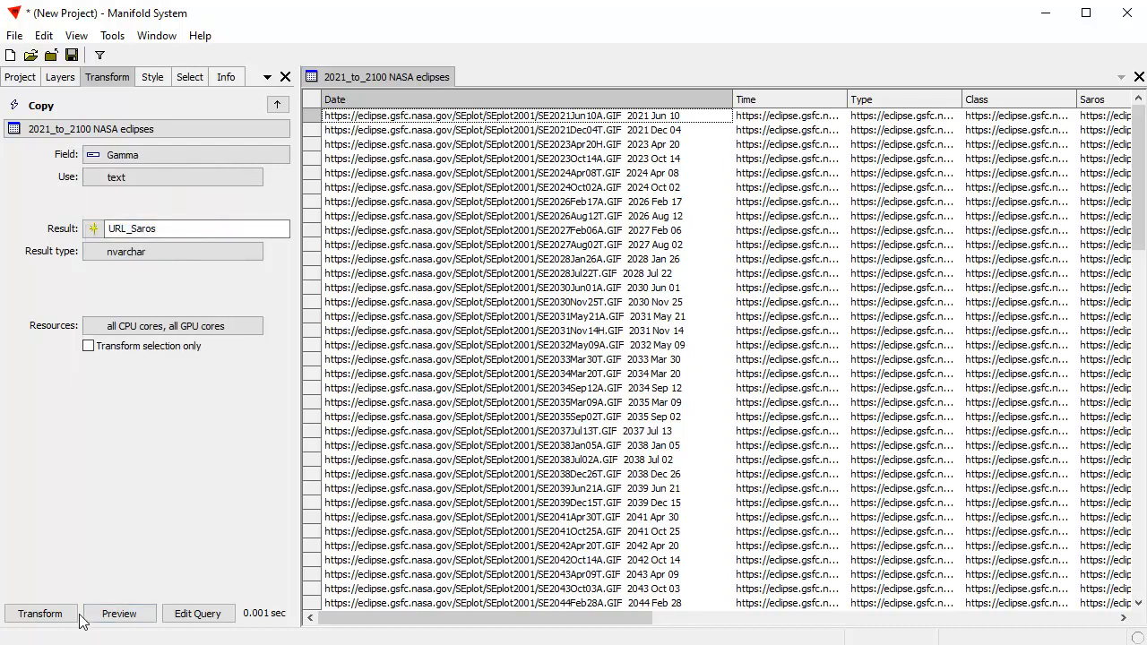
{"action": "left_click_drag", "start_coordinate": [159, 229], "coordinate": [123, 235]}
{"action": "type", "text": "Besselian"}
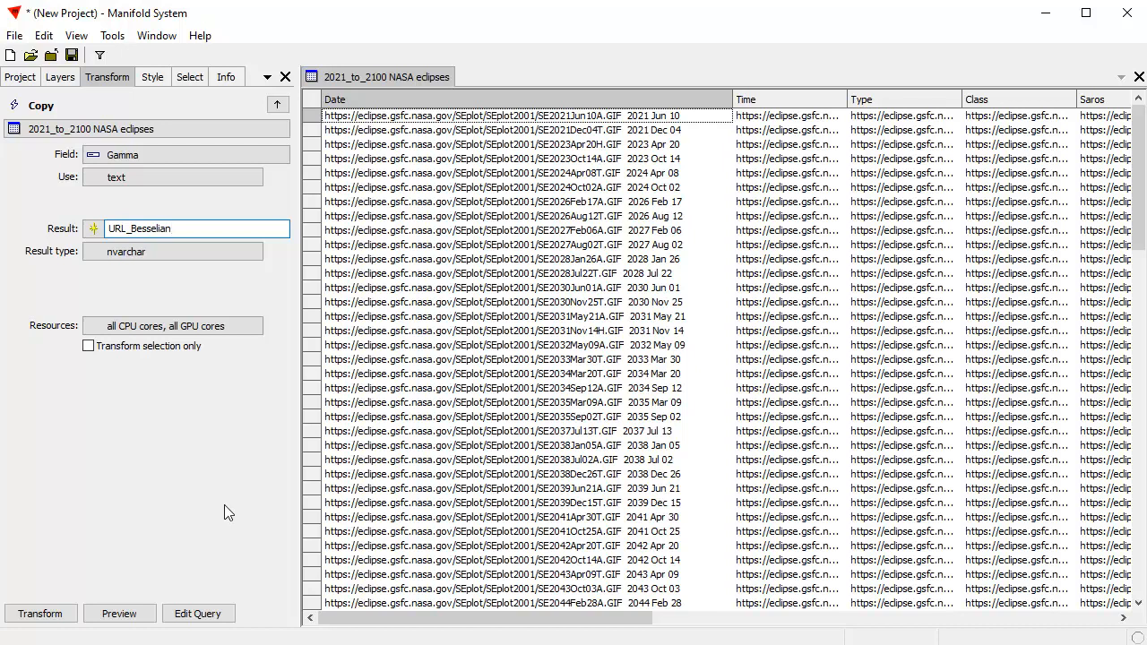
{"action": "left_click", "coordinate": [33, 617]}
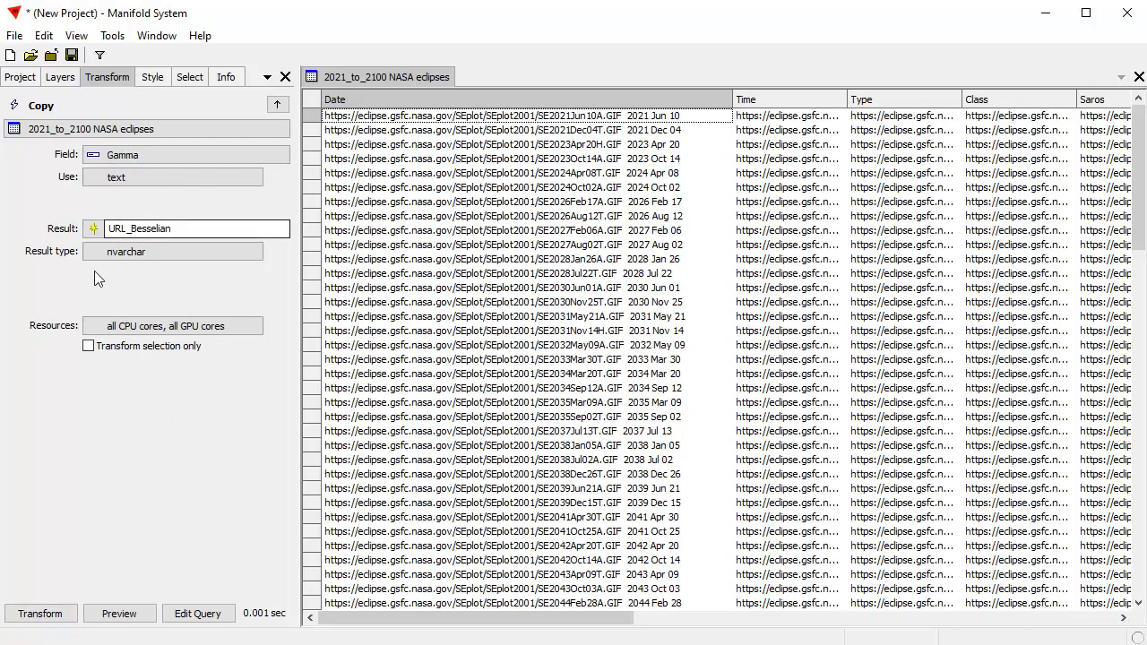
Step: Check the table's field list, then narrow the Date column to about 83 pt and widen URL_Overview to about 403 pt
{"action": "left_click", "coordinate": [61, 79]}
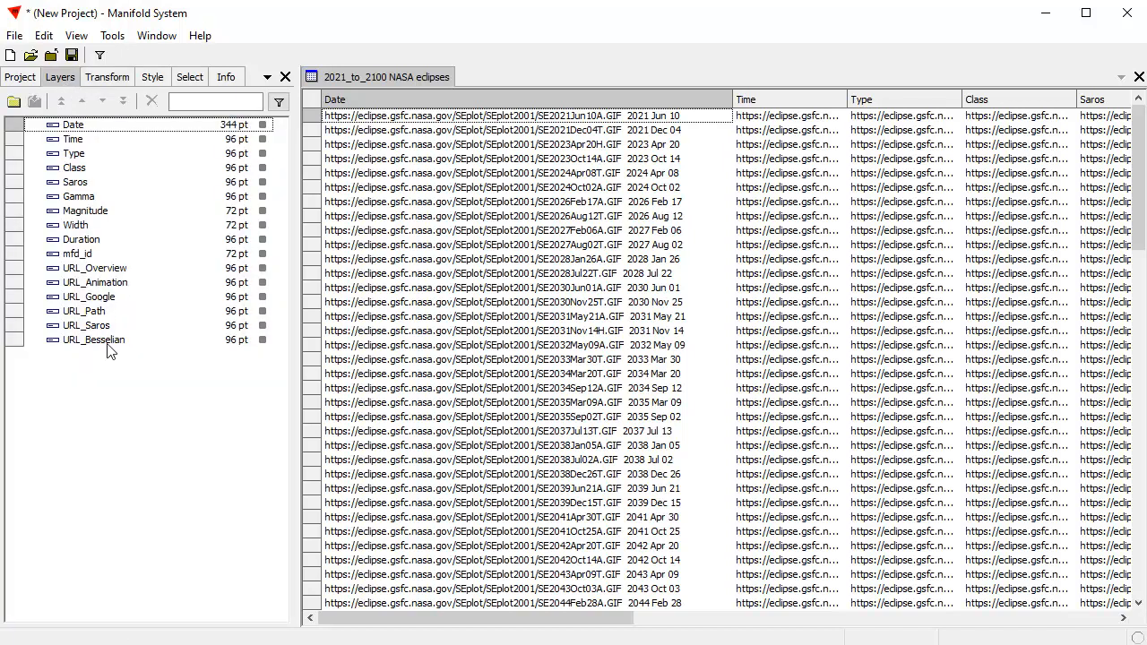
{"action": "left_click_drag", "start_coordinate": [732, 99], "coordinate": [421, 98]}
{"action": "left_click_drag", "start_coordinate": [529, 620], "coordinate": [995, 622]}
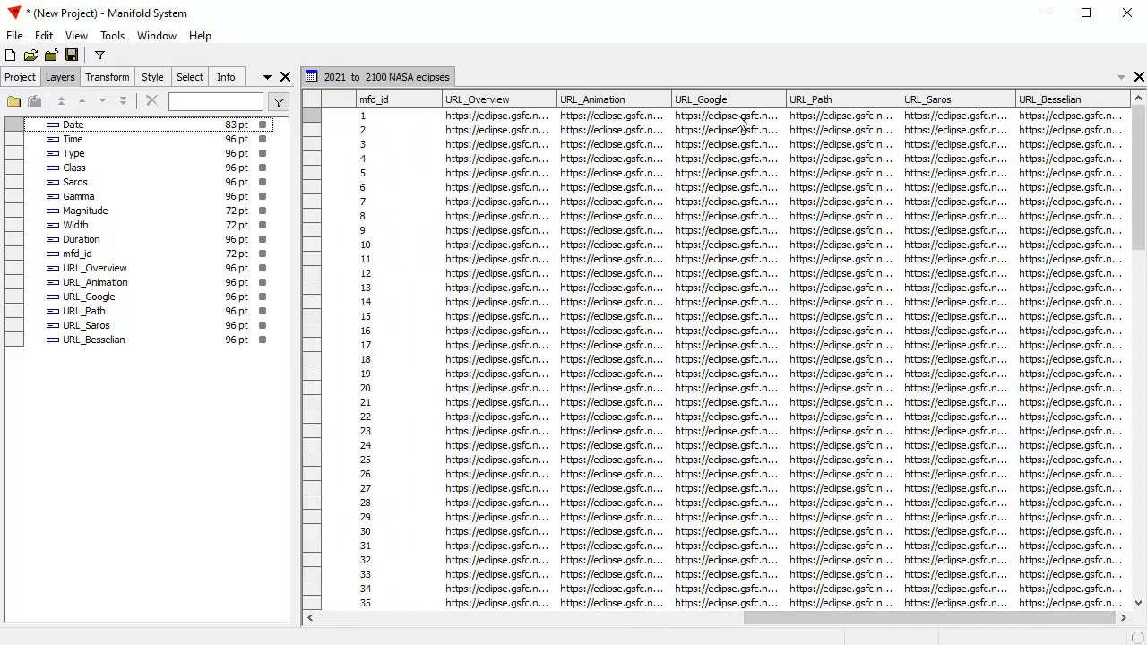
{"action": "left_click_drag", "start_coordinate": [556, 99], "coordinate": [923, 99]}
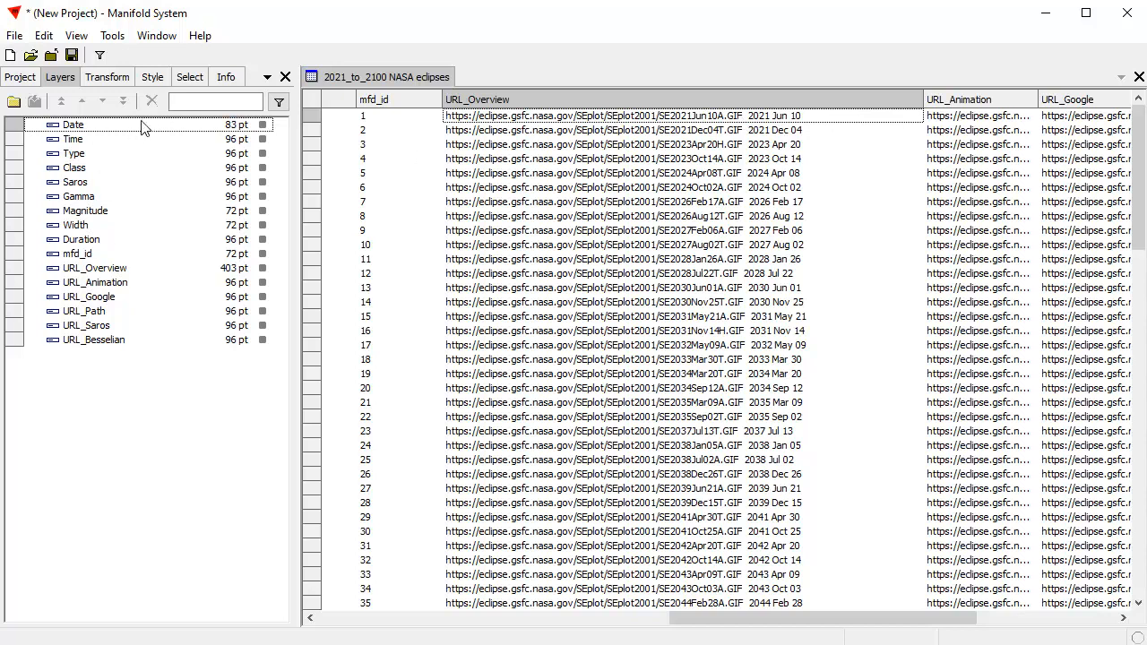
Step: Set up a Replace transform on the URL_Overview field that searches for the regular expression \s.+$ and replaces it with nothing
{"action": "left_click", "coordinate": [114, 79]}
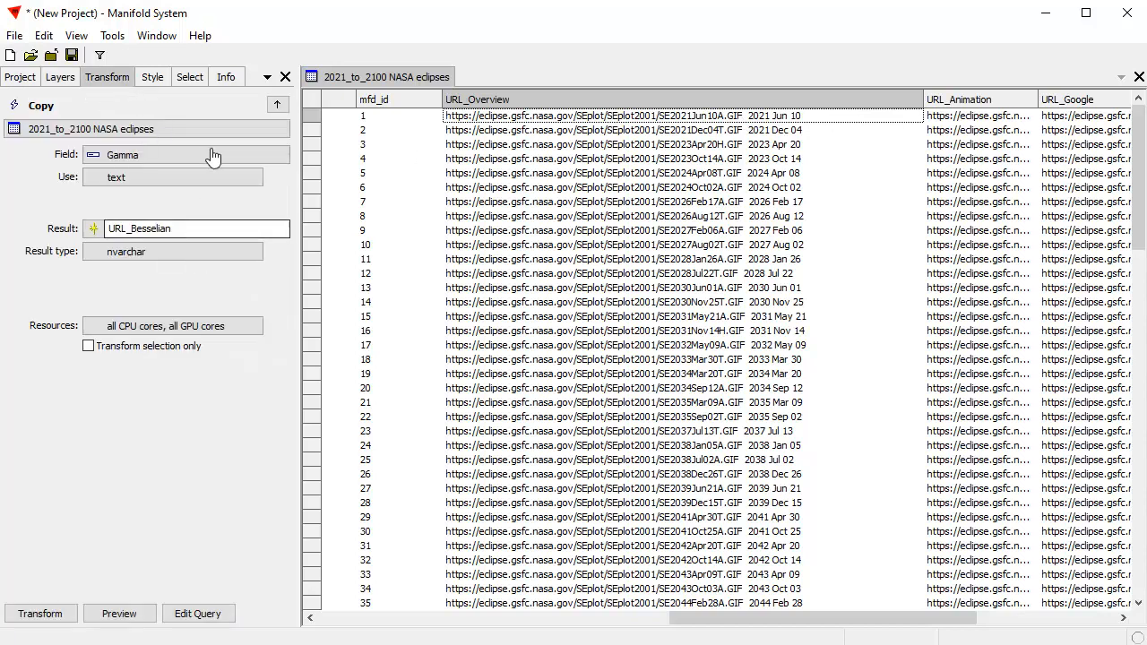
{"action": "left_click", "coordinate": [277, 104]}
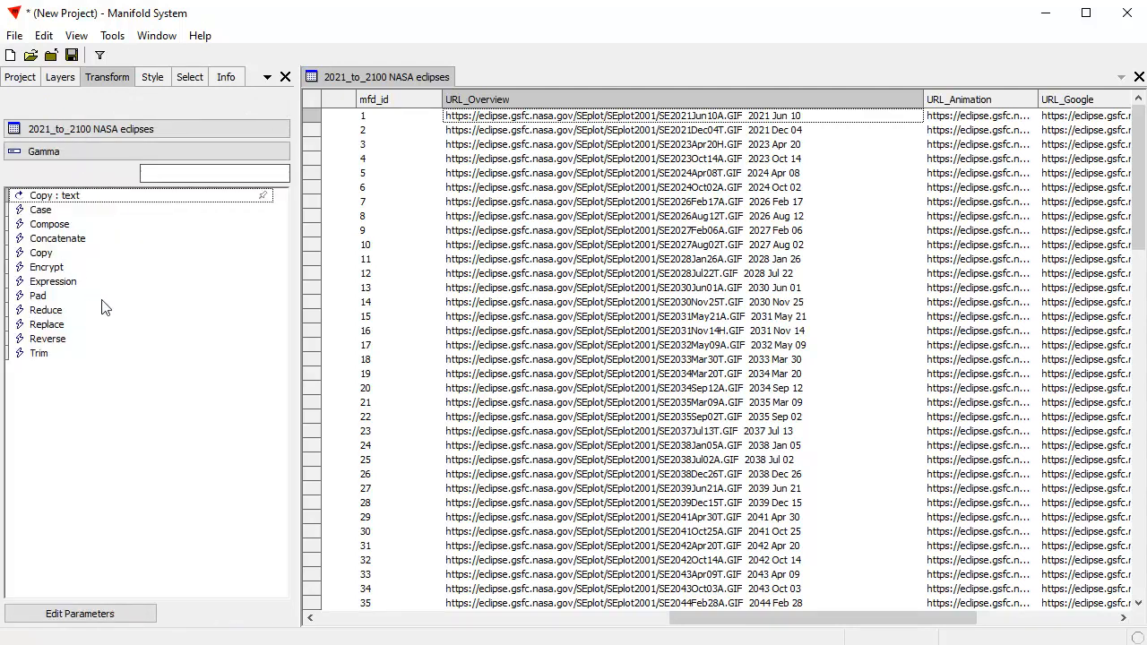
{"action": "left_click", "coordinate": [83, 328]}
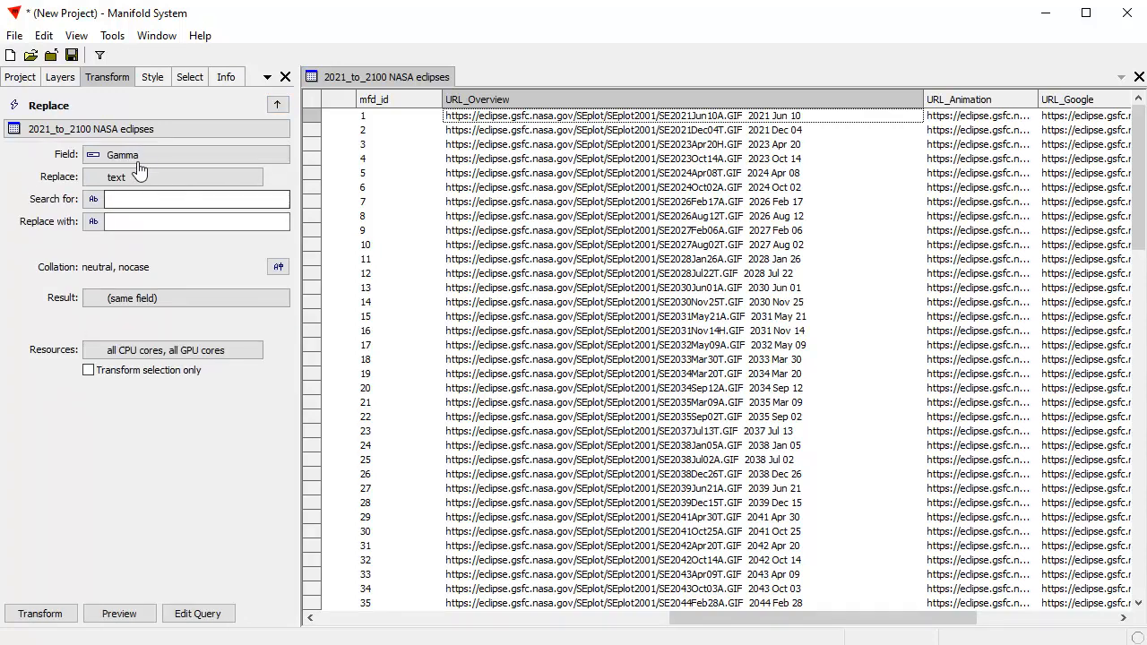
{"action": "left_click", "coordinate": [149, 155]}
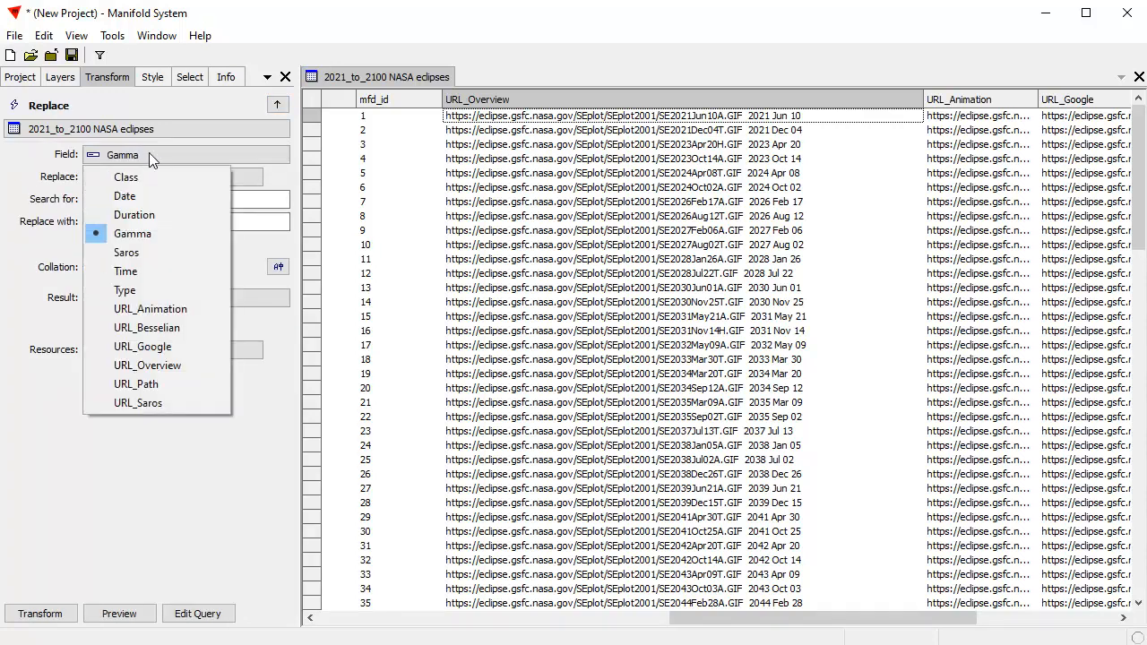
{"action": "left_click", "coordinate": [182, 365]}
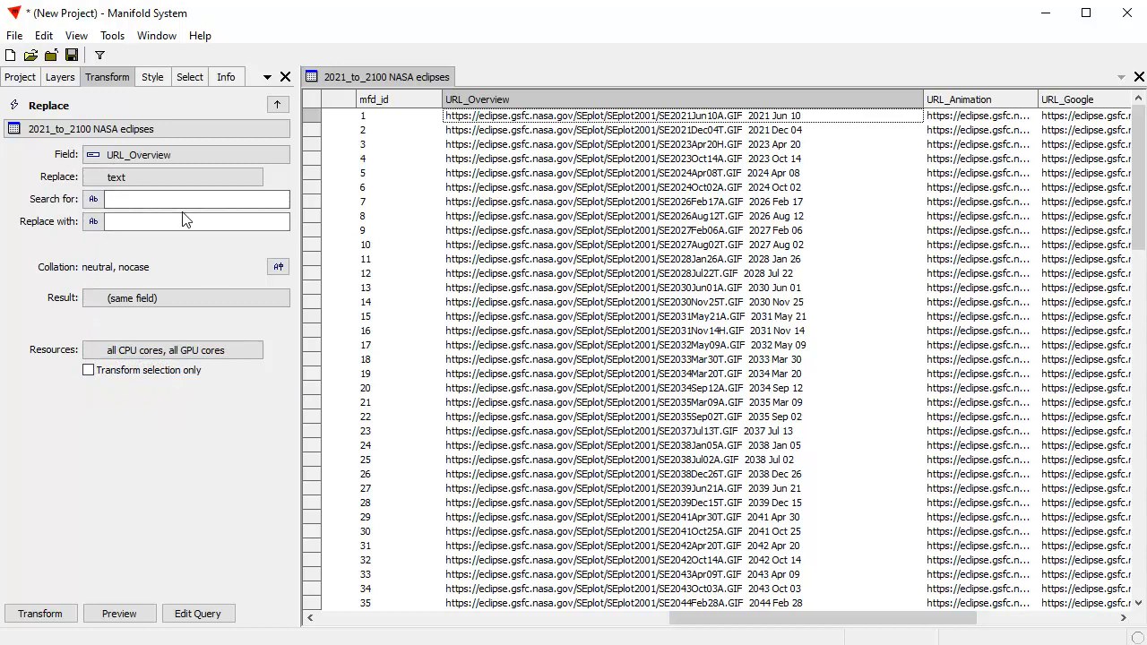
{"action": "left_click", "coordinate": [99, 178]}
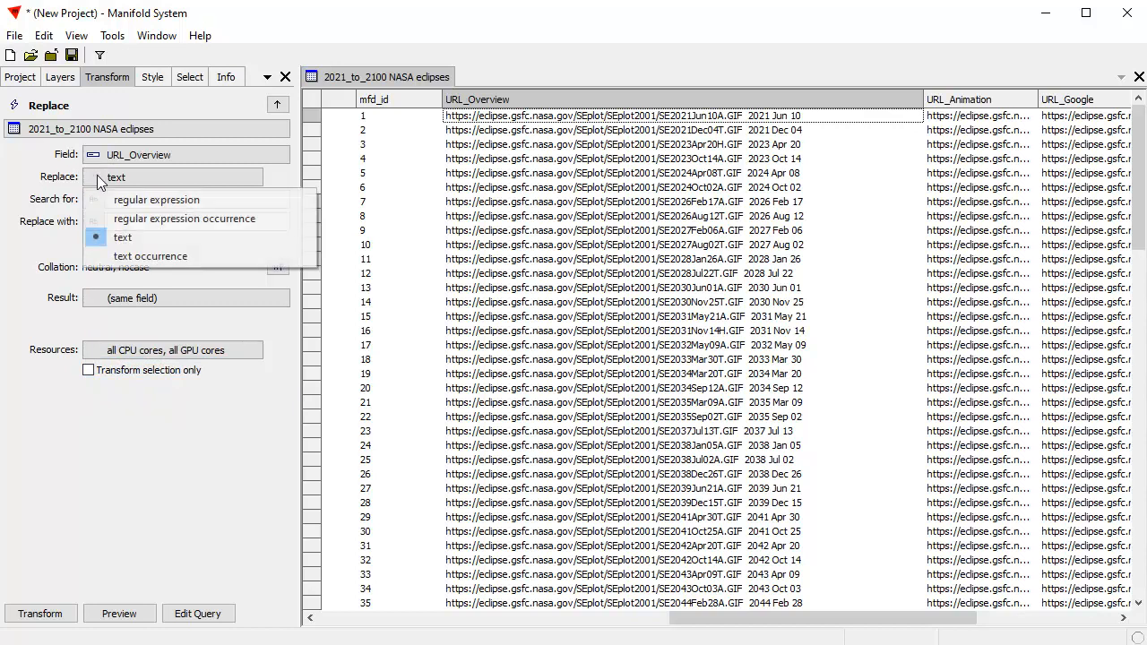
{"action": "left_click", "coordinate": [121, 198]}
{"action": "left_click", "coordinate": [134, 201]}
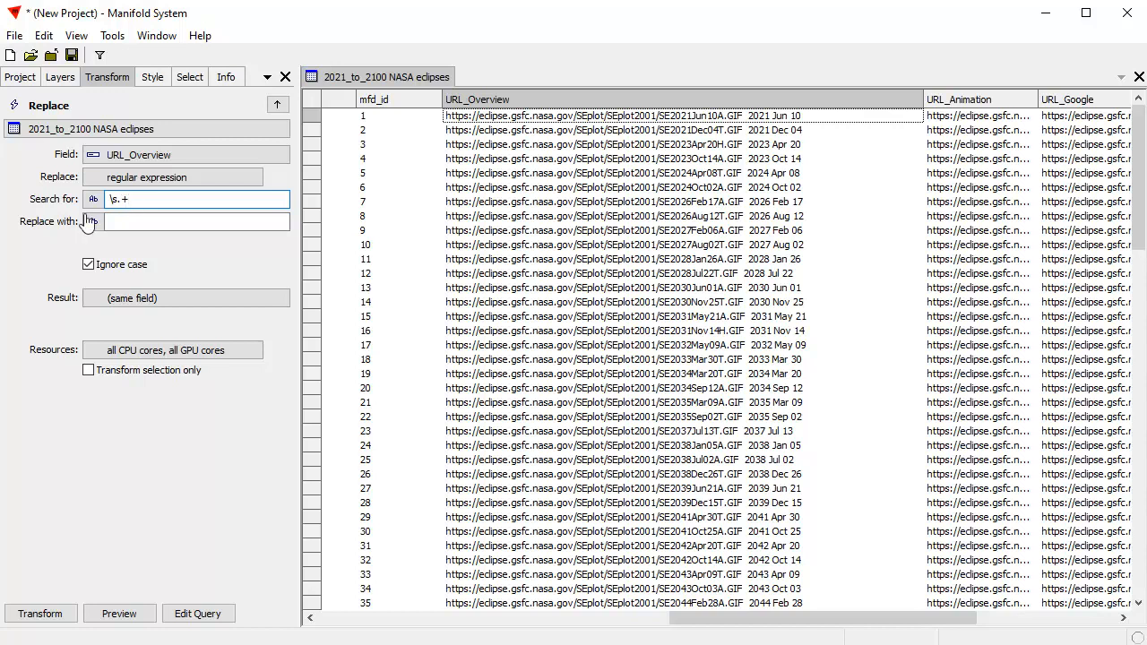
{"action": "type", "text": "$"}
Step: Preview the Replace transform and resize the columns to compare the full URL_Overview values with the previewed results
{"action": "left_click_drag", "start_coordinate": [740, 618], "coordinate": [776, 625]}
{"action": "left_click_drag", "start_coordinate": [843, 99], "coordinate": [811, 99]}
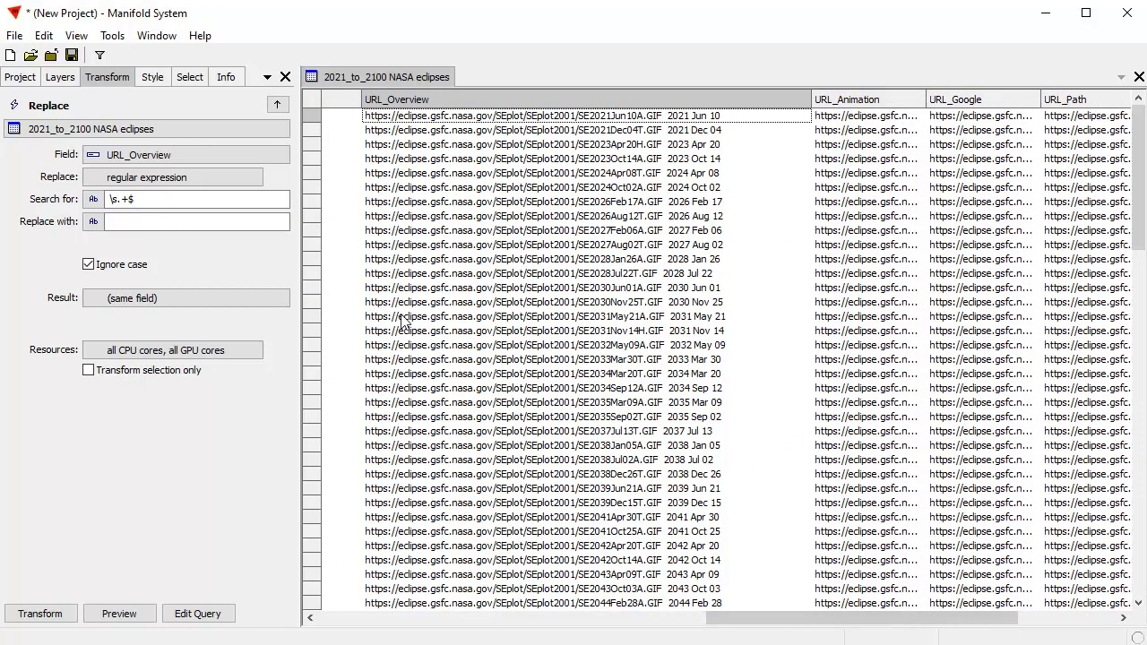
{"action": "left_click", "coordinate": [115, 615]}
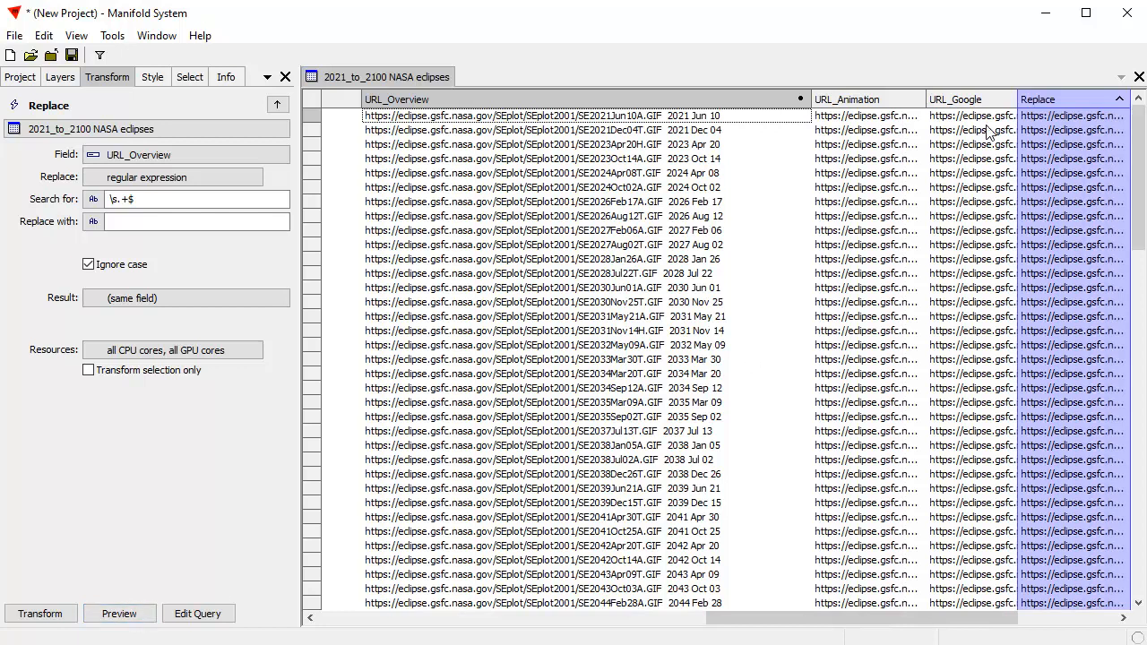
{"action": "left_click_drag", "start_coordinate": [1022, 99], "coordinate": [701, 104]}
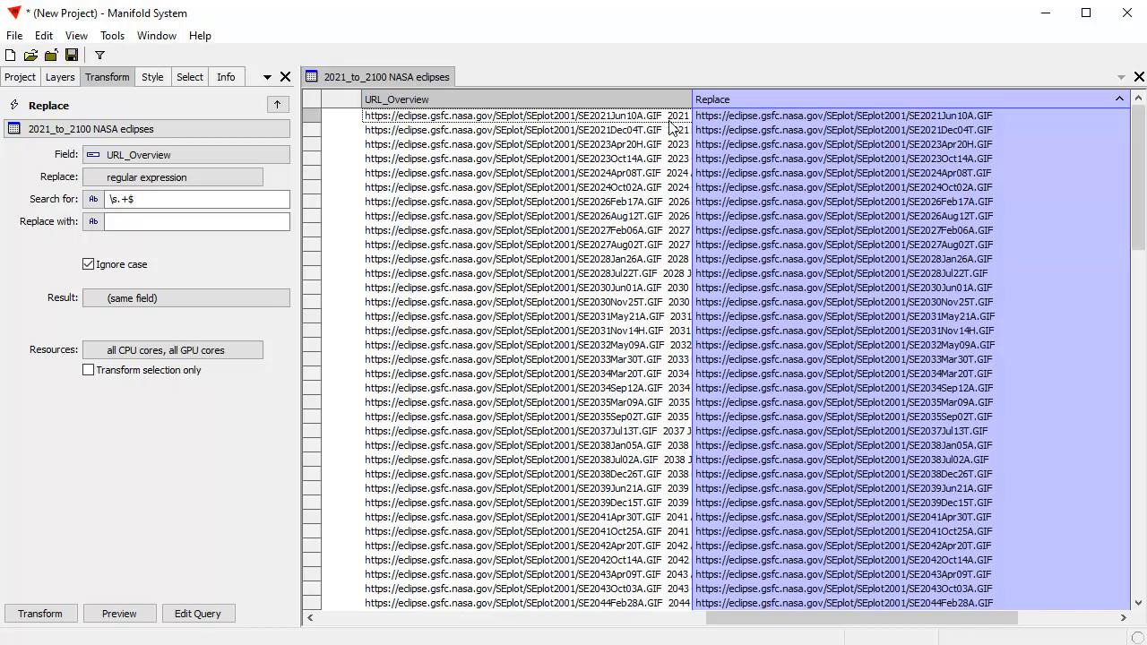
{"action": "left_click", "coordinate": [130, 222]}
{"action": "left_click_drag", "start_coordinate": [693, 98], "coordinate": [746, 93]}
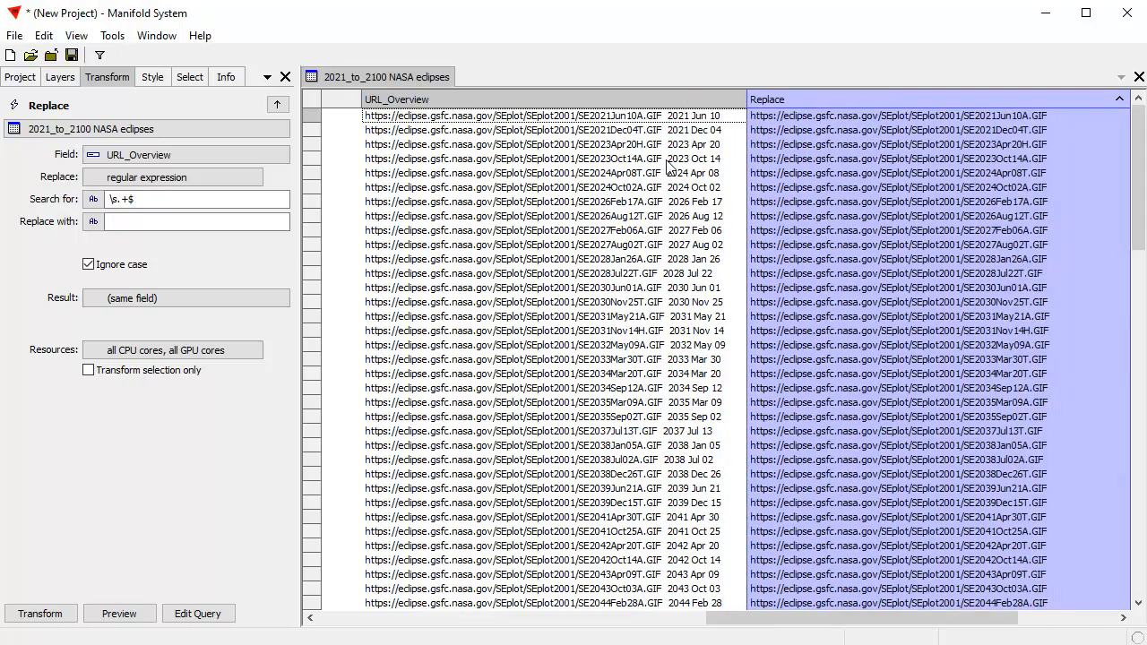